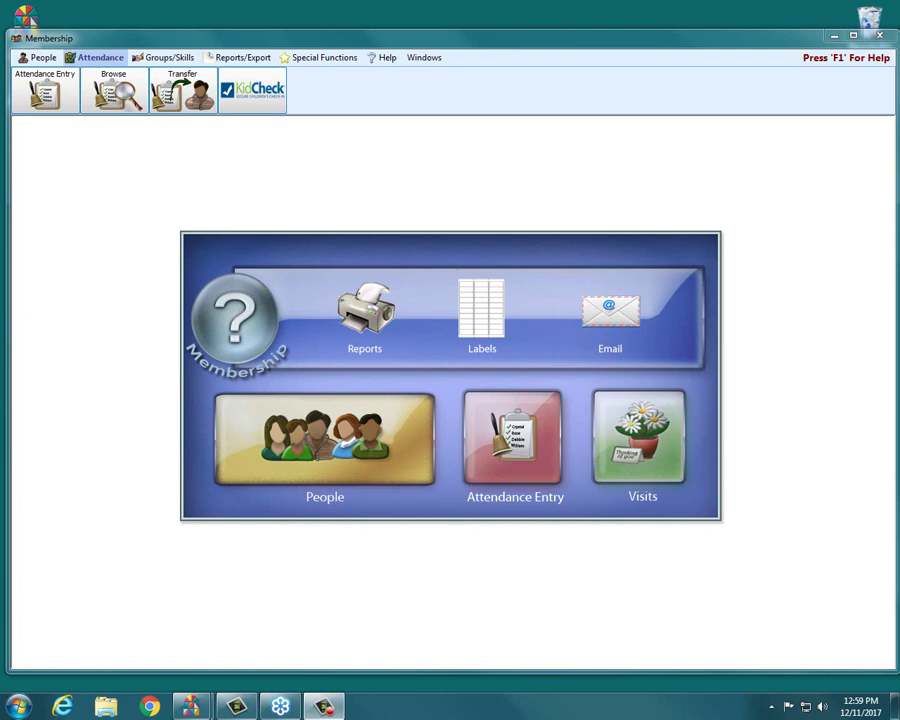
Open Attendance Entry and choose the SW - Sunday AM Worship event.
left_click(502, 460)
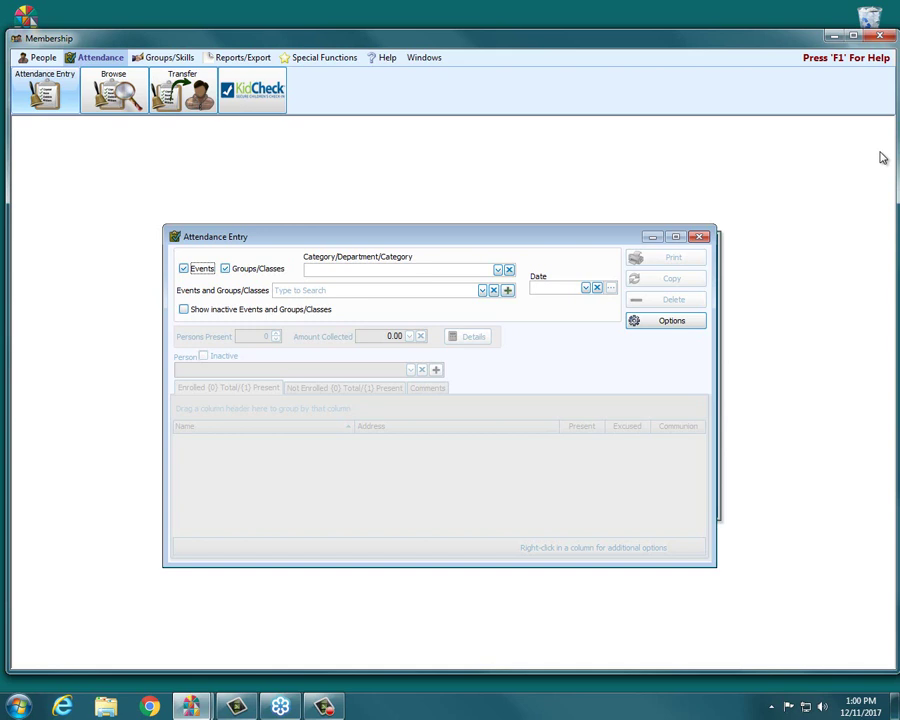
left_click(482, 290)
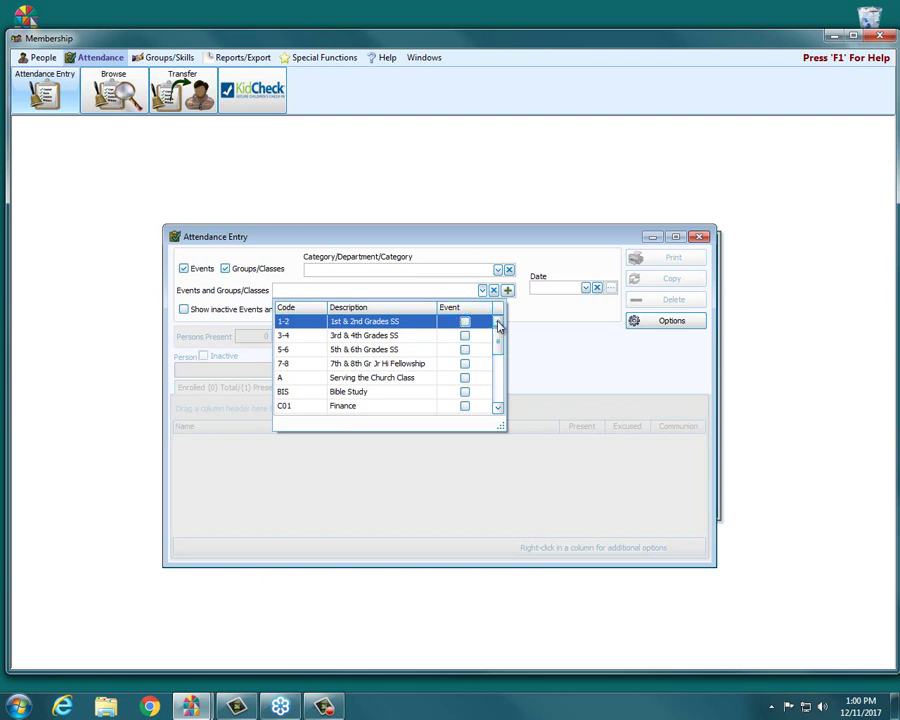
left_click_drag(502, 336, 507, 377)
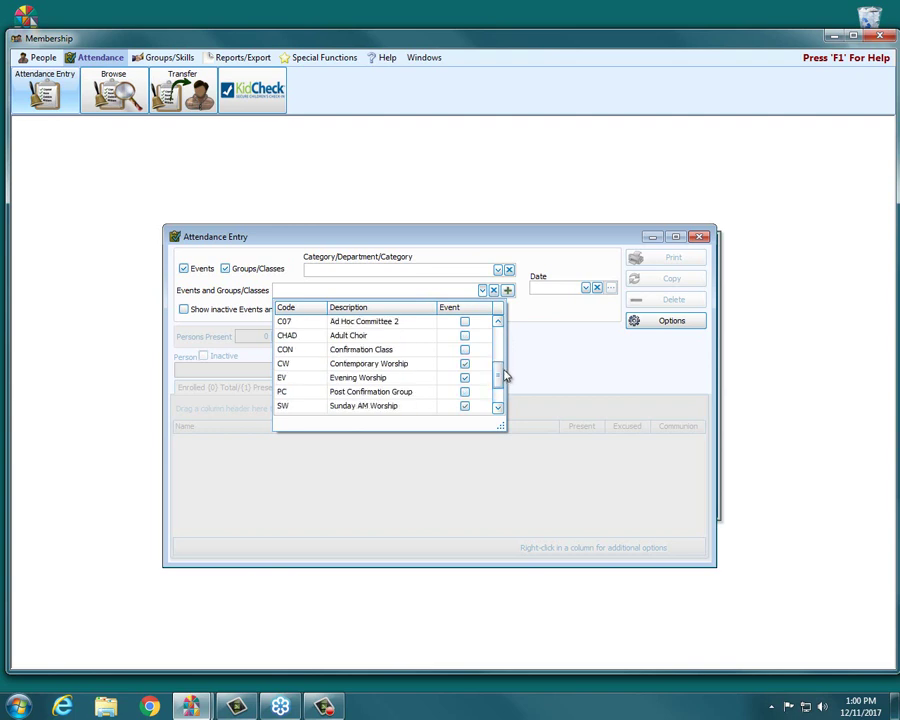
left_click(388, 412)
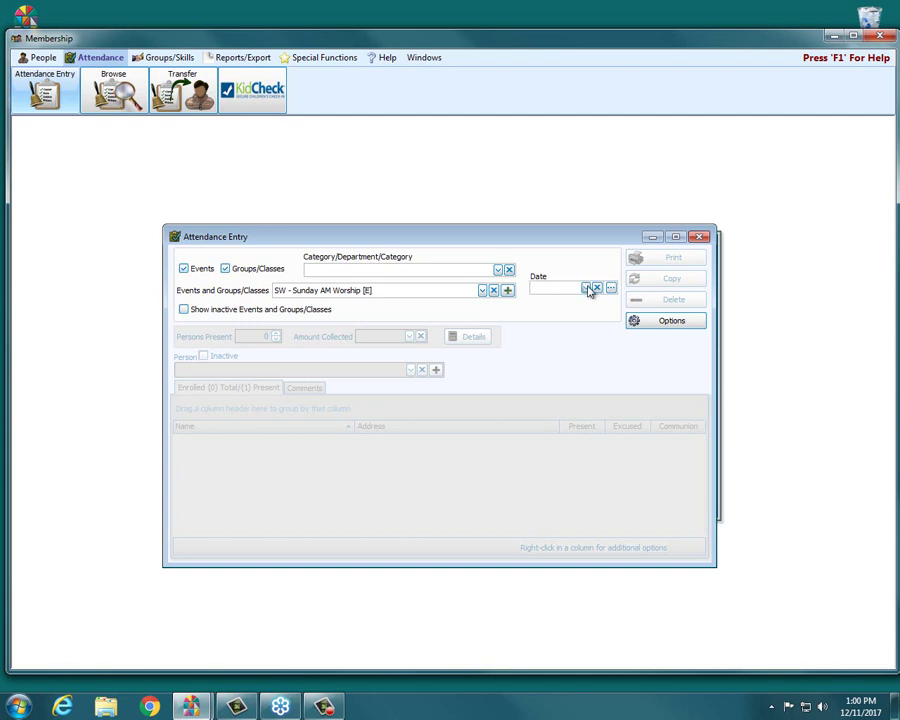
left_click(588, 289)
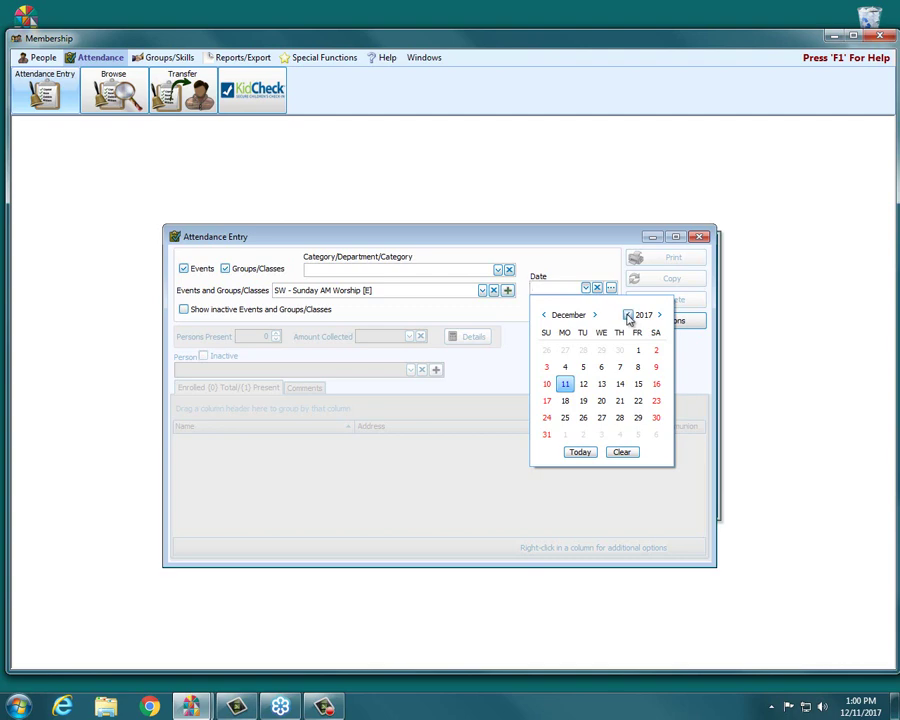
left_click(544, 315)
left_click(544, 315)
left_click(544, 315)
left_click(544, 315)
left_click(544, 315)
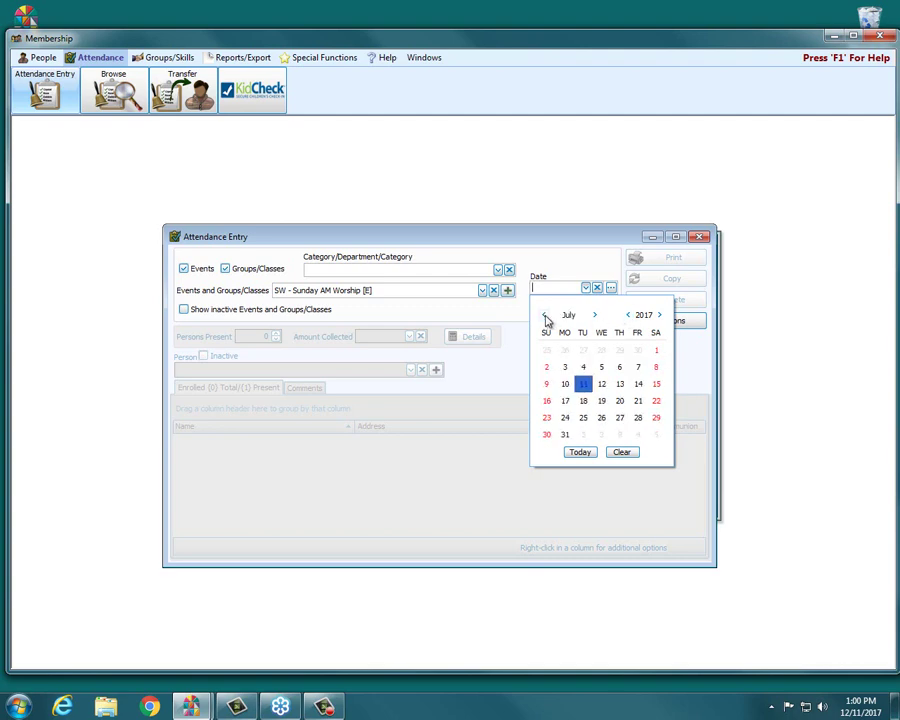
left_click(544, 315)
left_click(544, 315)
left_click(544, 315)
left_click(544, 315)
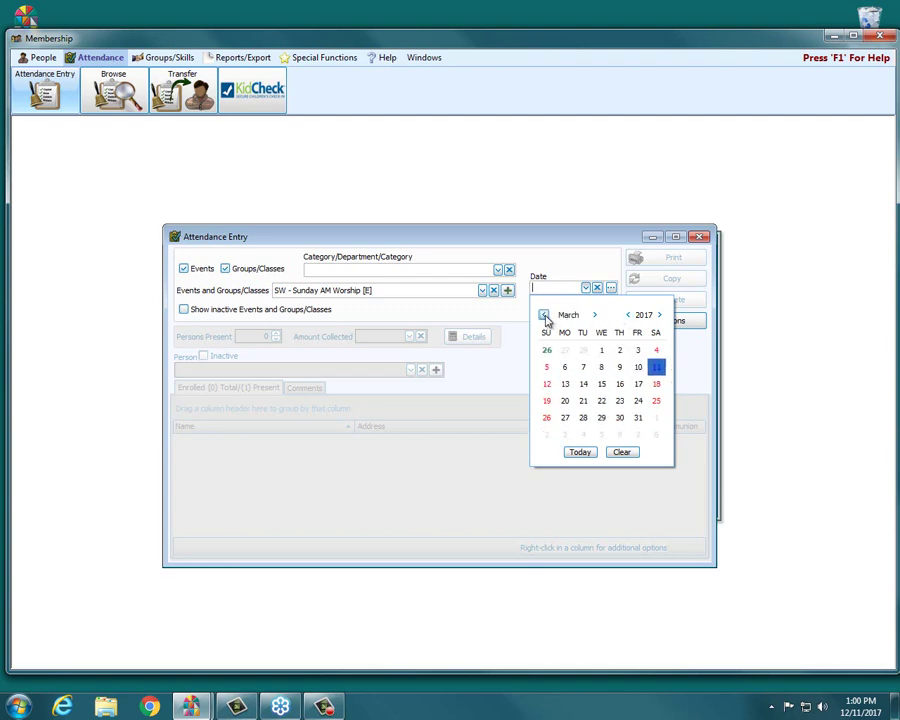
left_click(544, 315)
left_click(544, 315)
left_click(594, 315)
left_click(544, 315)
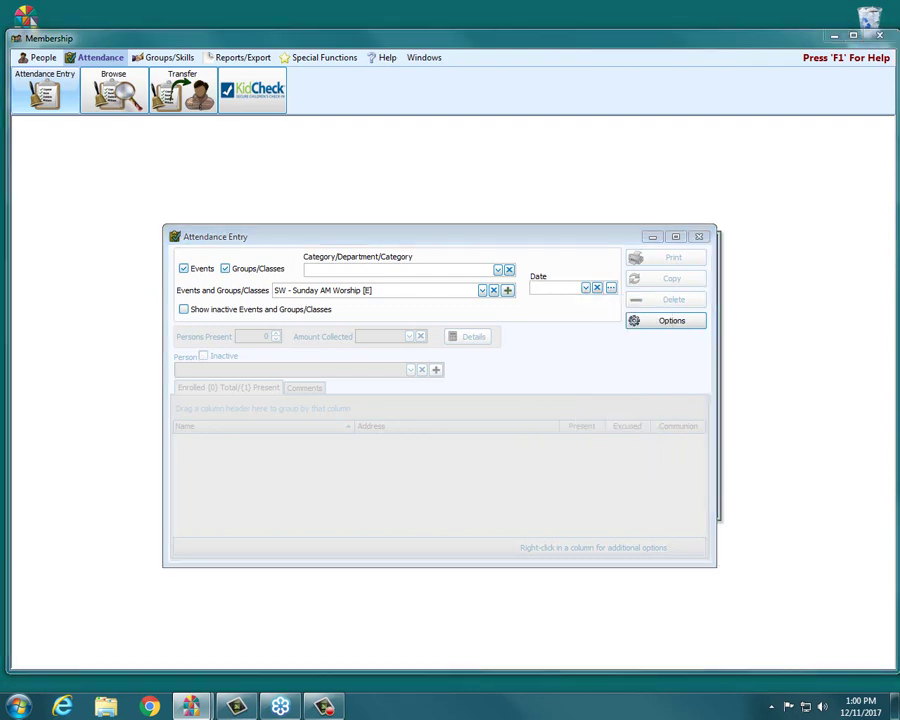
Load the Sunday AM Worship attendance for 01/15/2017.
left_click(586, 288)
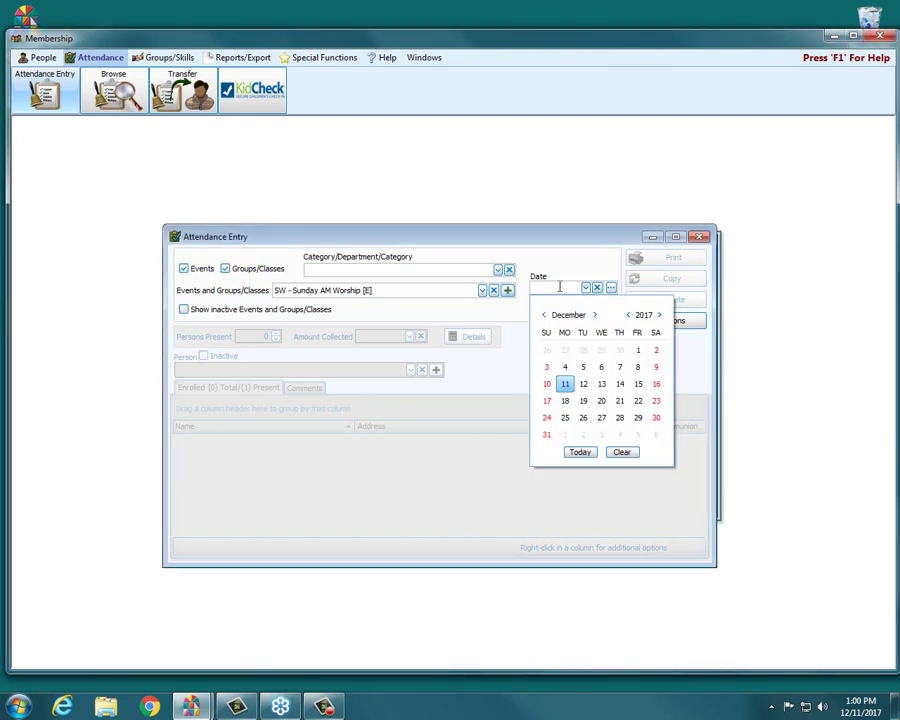
left_click(595, 315)
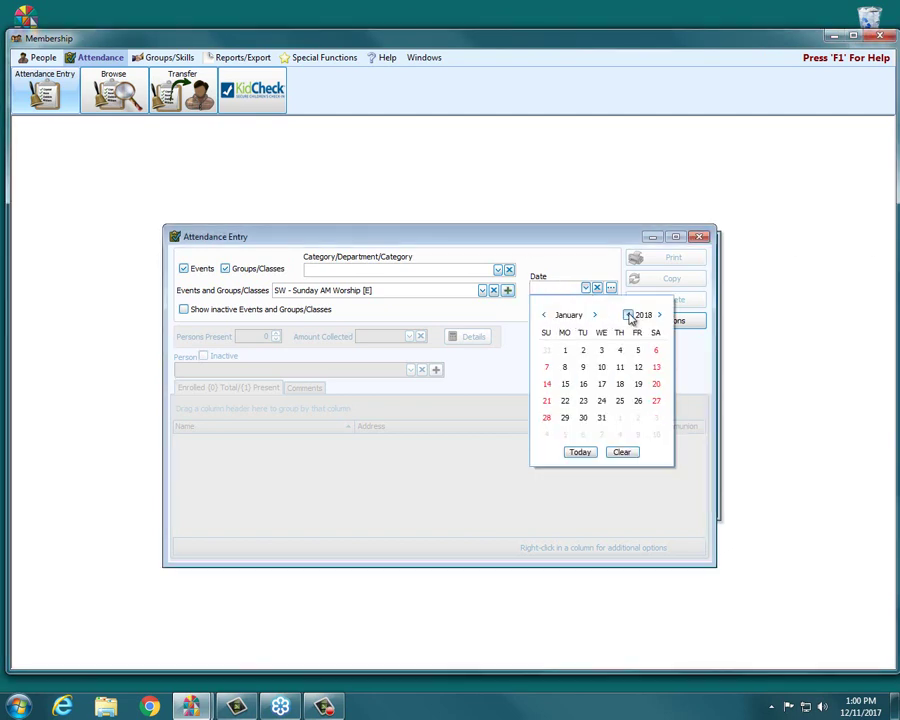
left_click(628, 315)
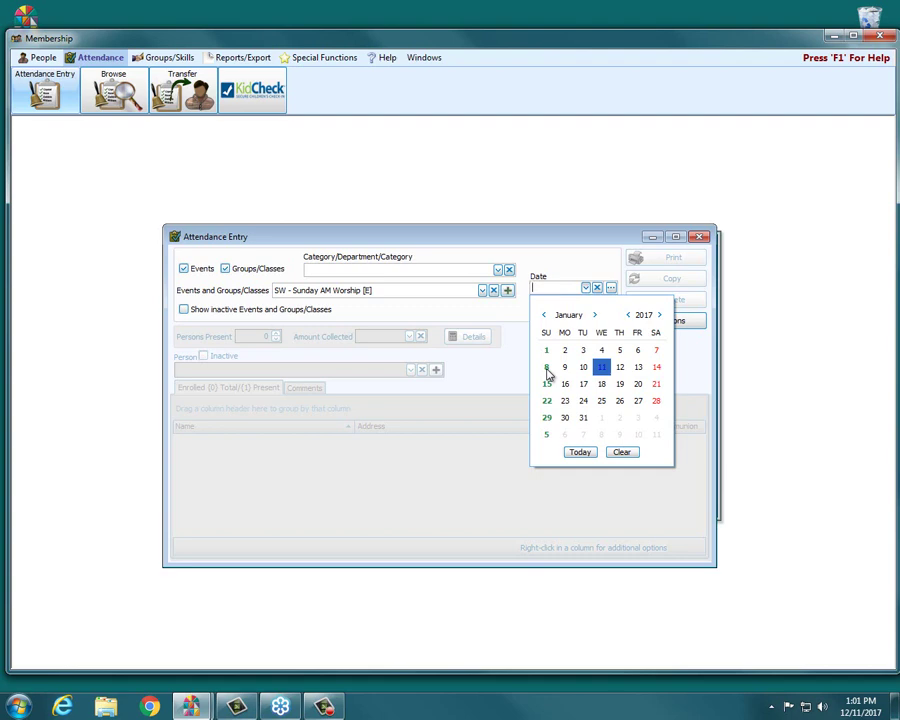
left_click(546, 383)
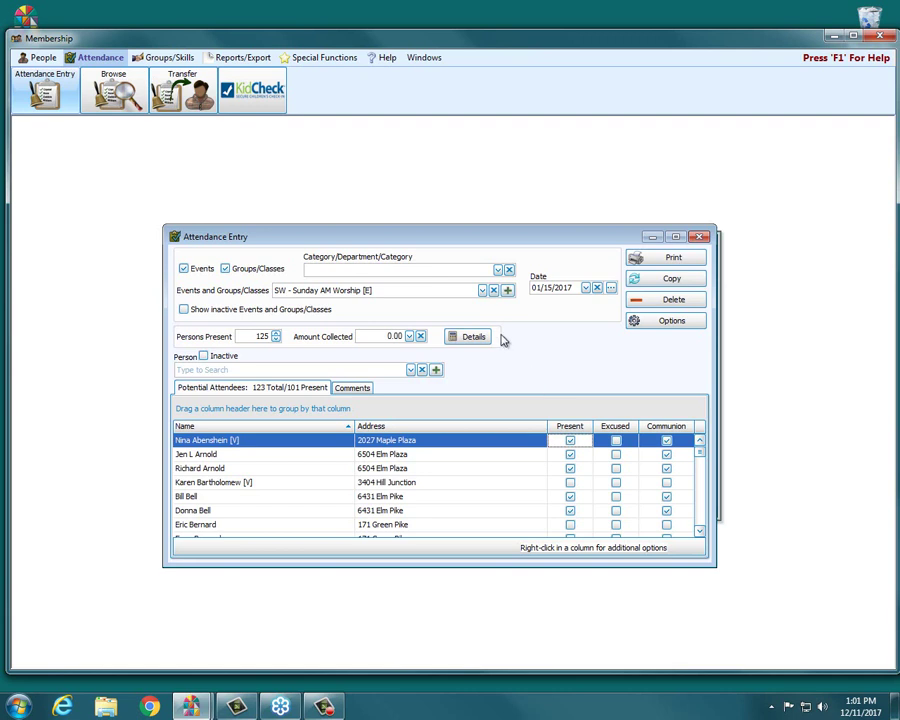
Move the Attendance Entry window up and extend its height to show more attendees.
left_click_drag(471, 228, 474, 121)
left_click_drag(464, 565, 466, 665)
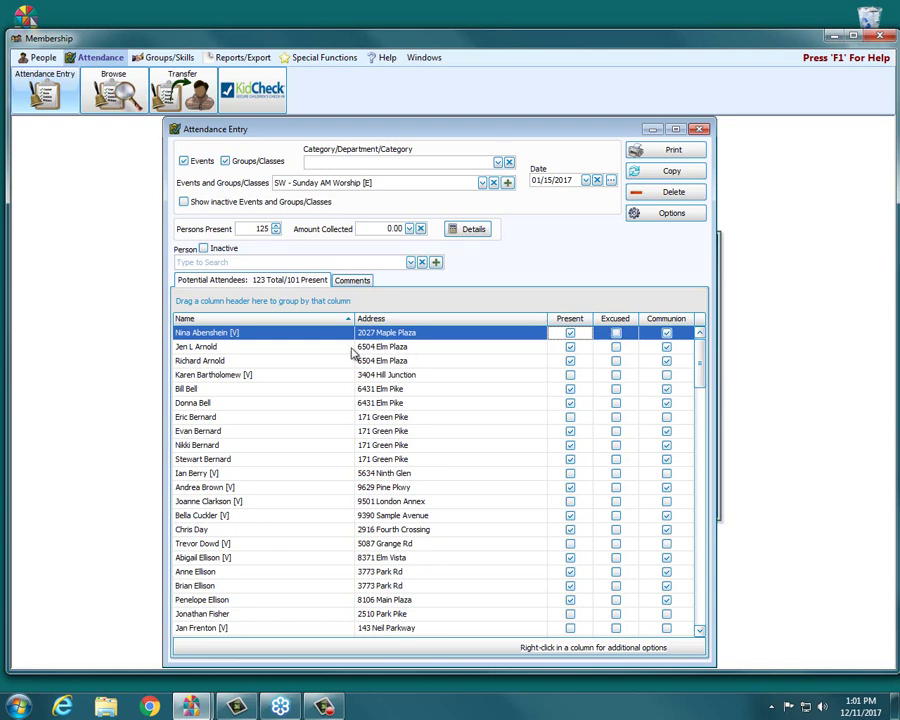
left_click(413, 232)
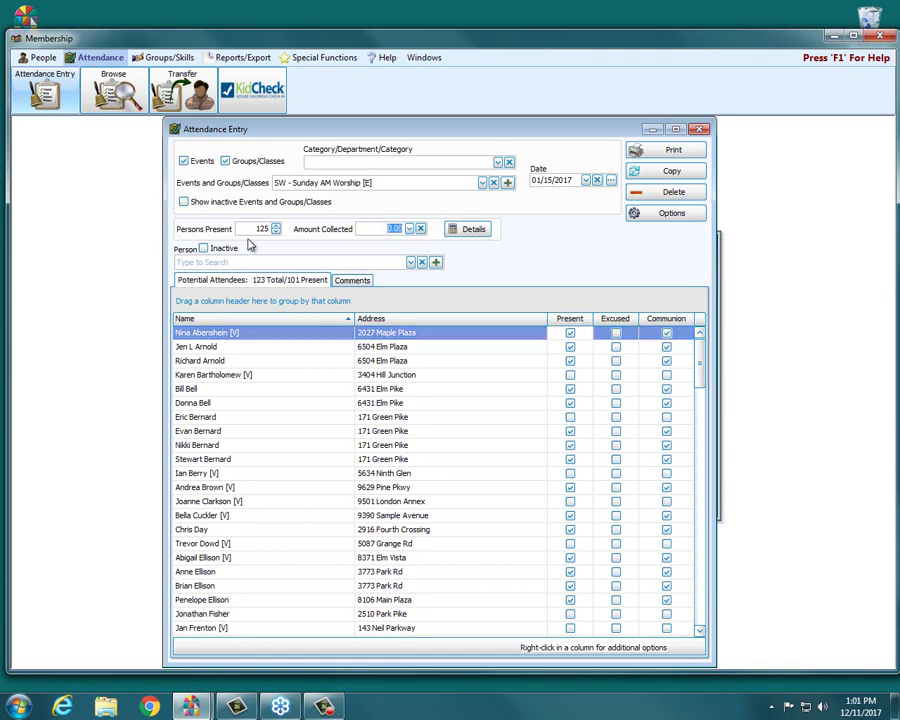
key("shift+Tab")
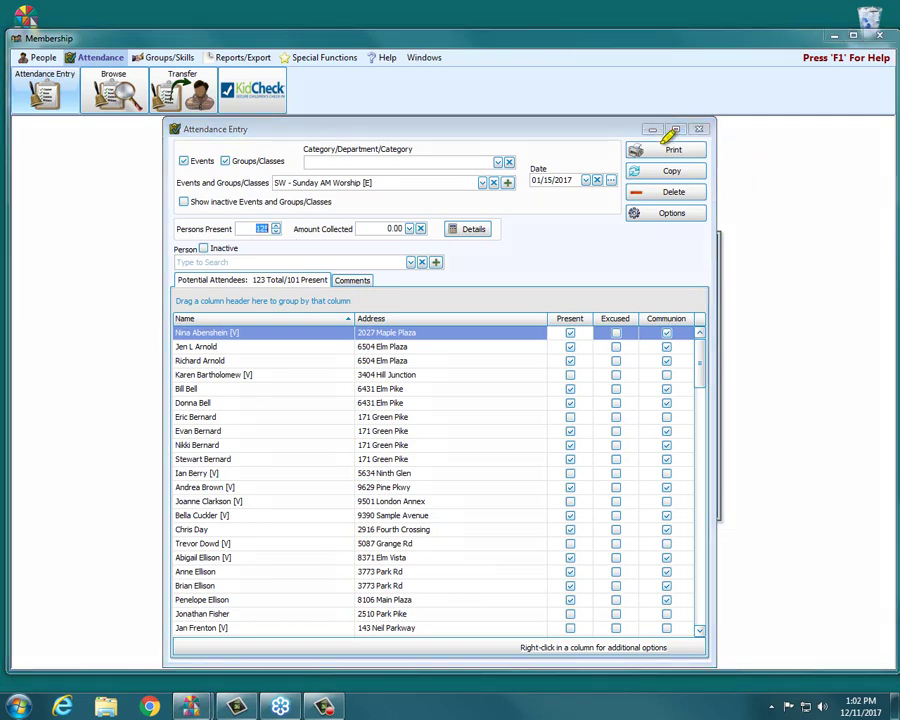
left_click_drag(640, 171, 699, 168)
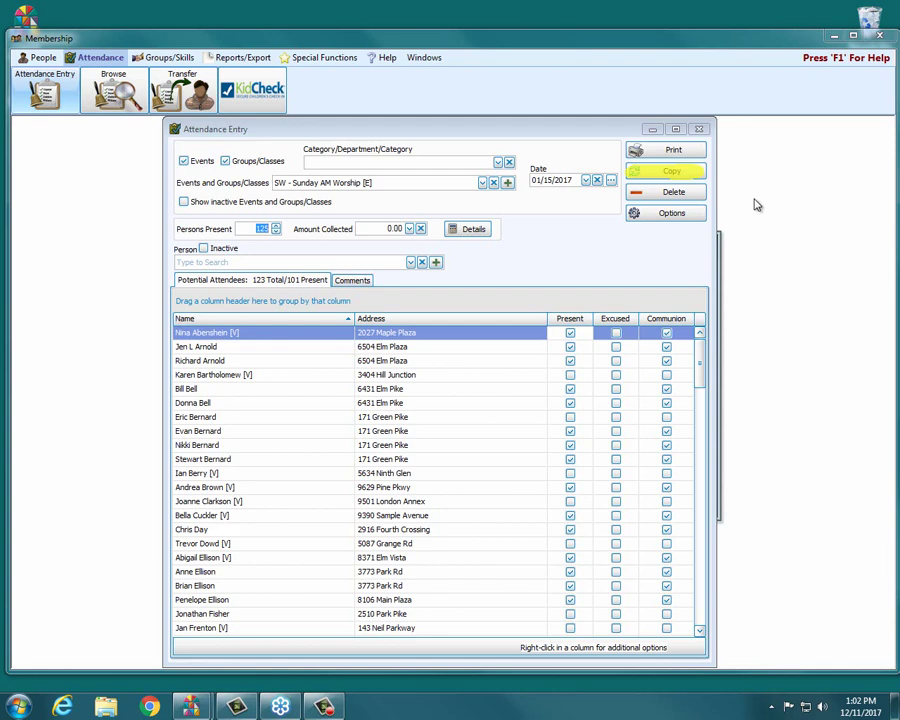
Start copying the 01/15/2017 Sunday AM Worship attendance and set the destination event to EV - Evening Worship.
left_click(672, 174)
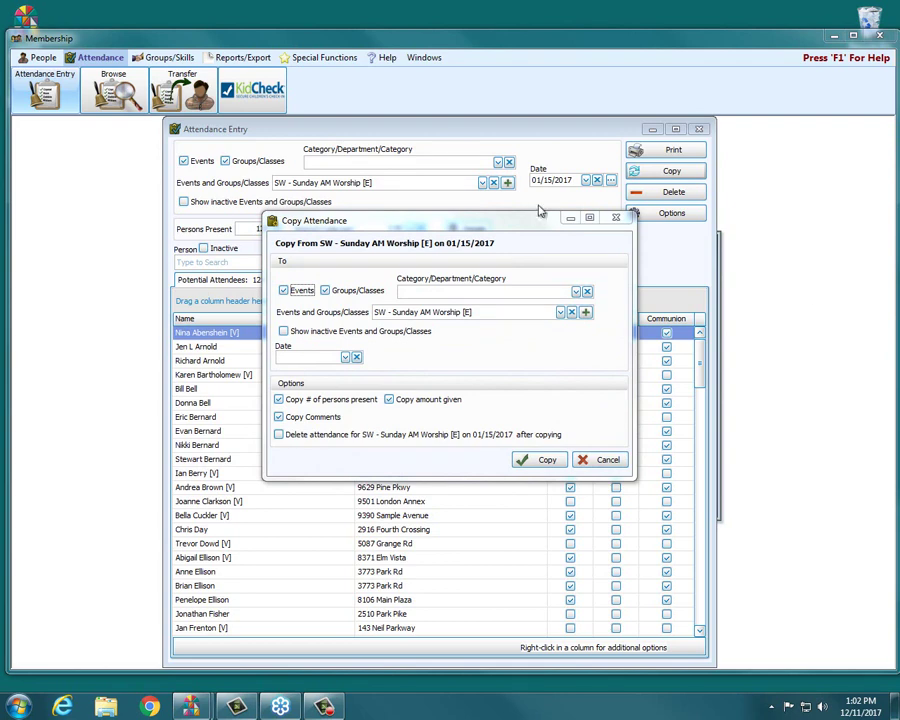
left_click_drag(532, 228, 538, 227)
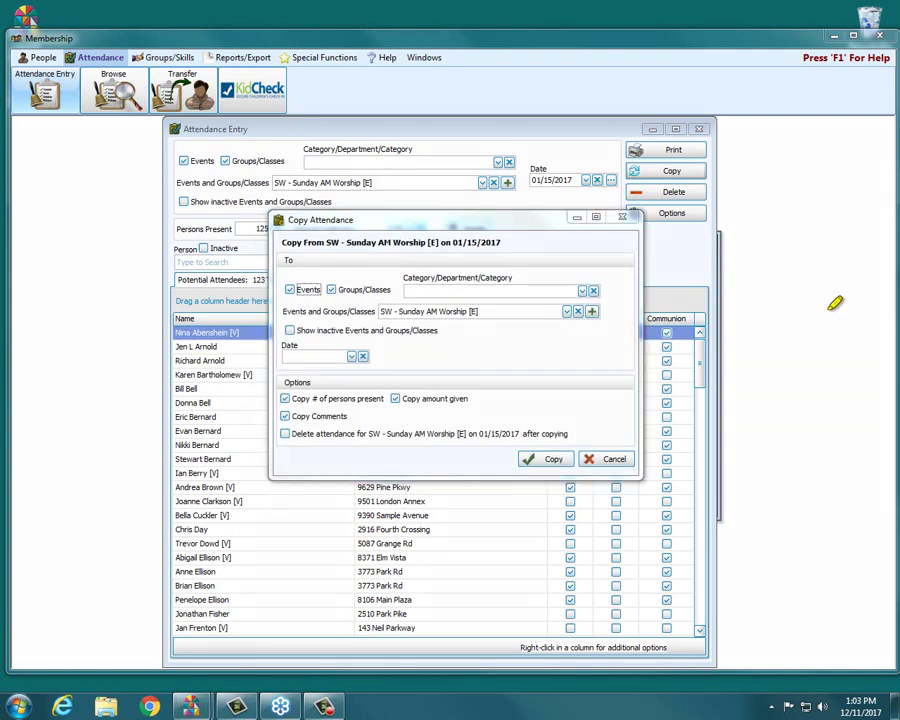
left_click_drag(279, 243, 506, 239)
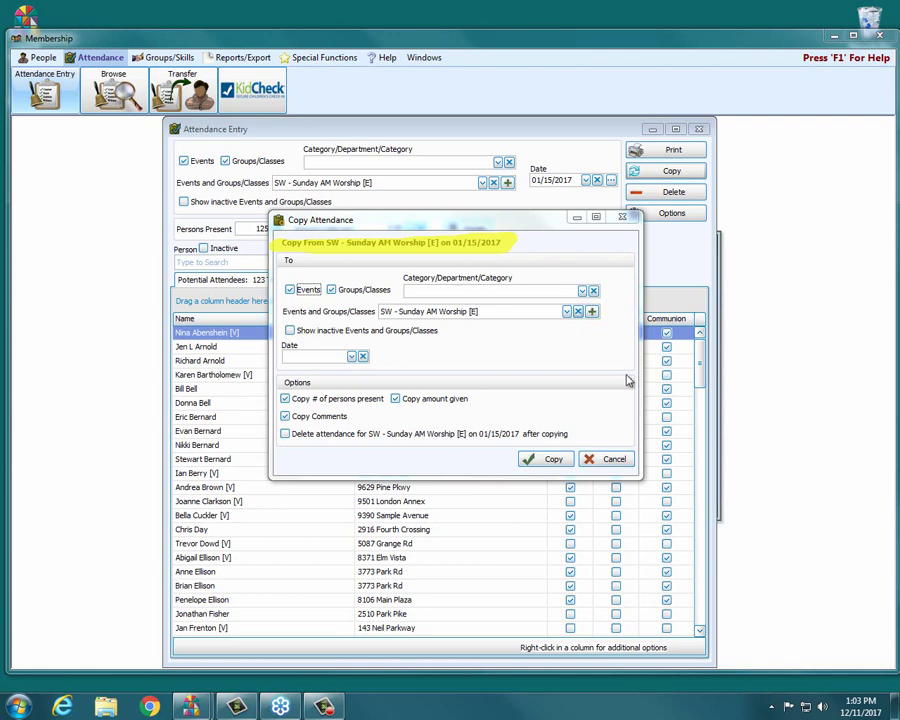
left_click(566, 312)
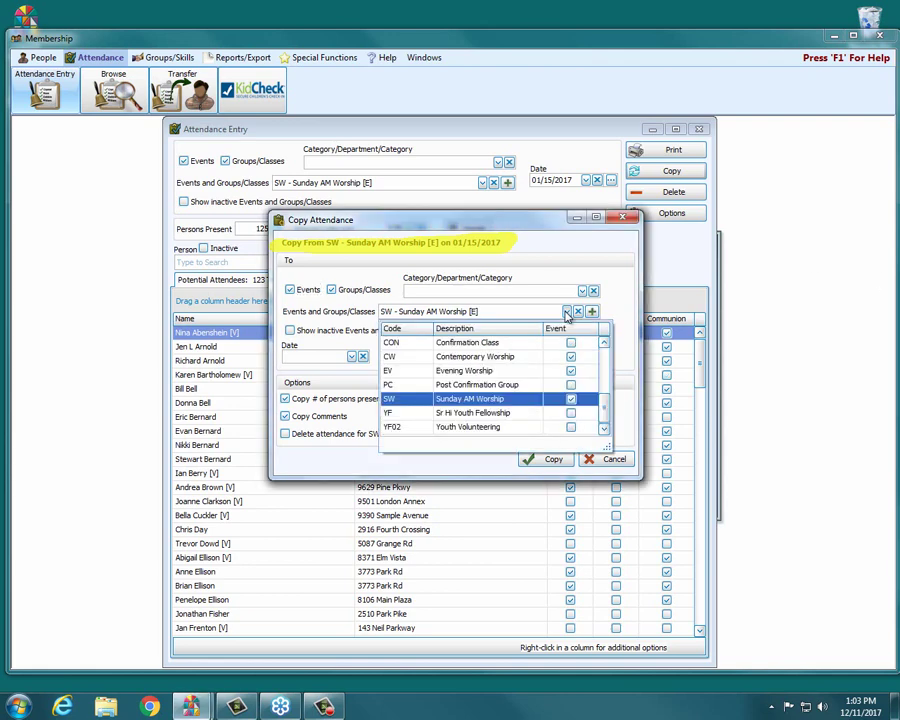
left_click(493, 376)
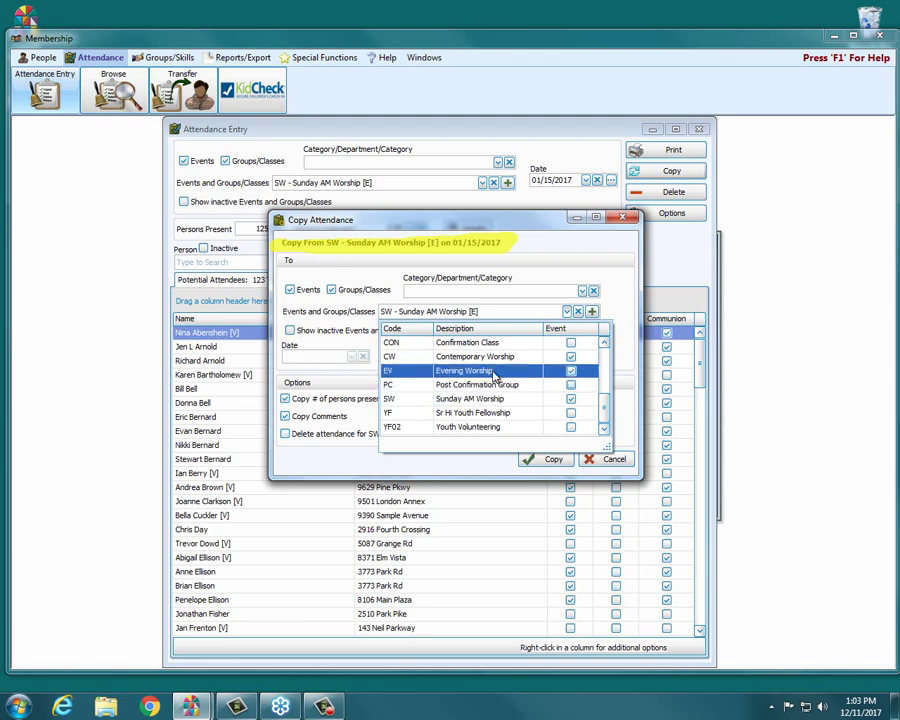
left_click(492, 375)
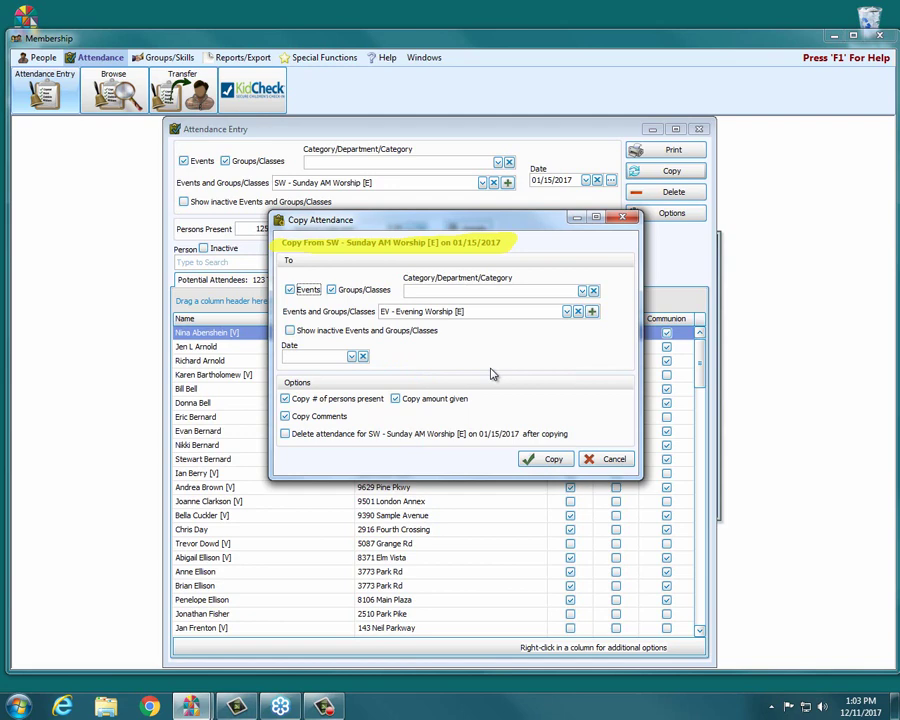
Set the destination date of the attendance copy to 01/15/2017.
left_click(352, 357)
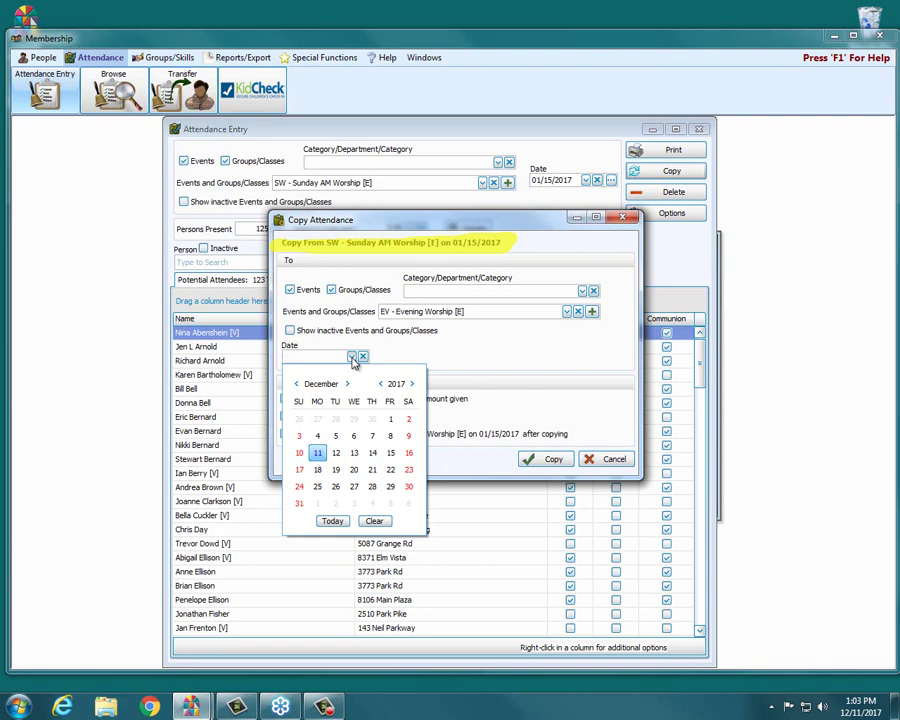
left_click(300, 352)
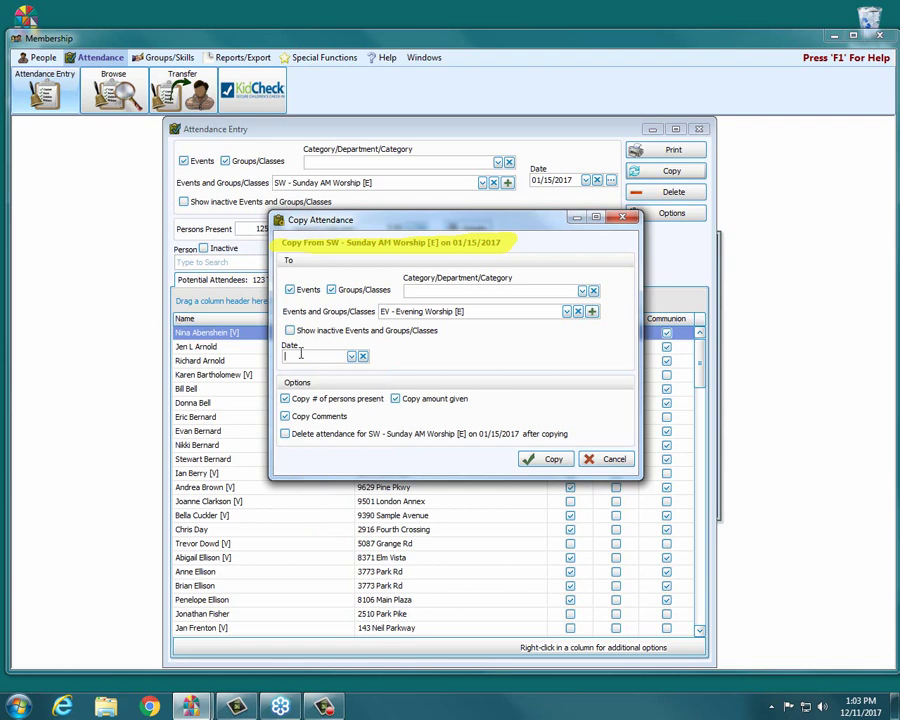
left_click(300, 352)
type("15/2017")
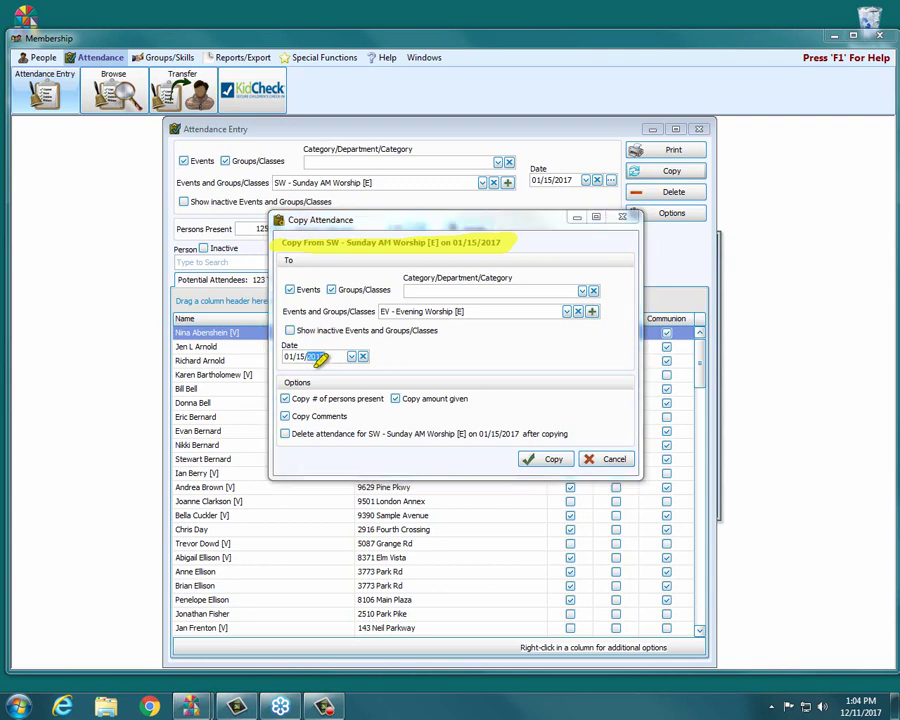
Enable deletion of the original Sunday AM Worship attendance after copying, and run the copy.
left_click_drag(283, 434, 568, 432)
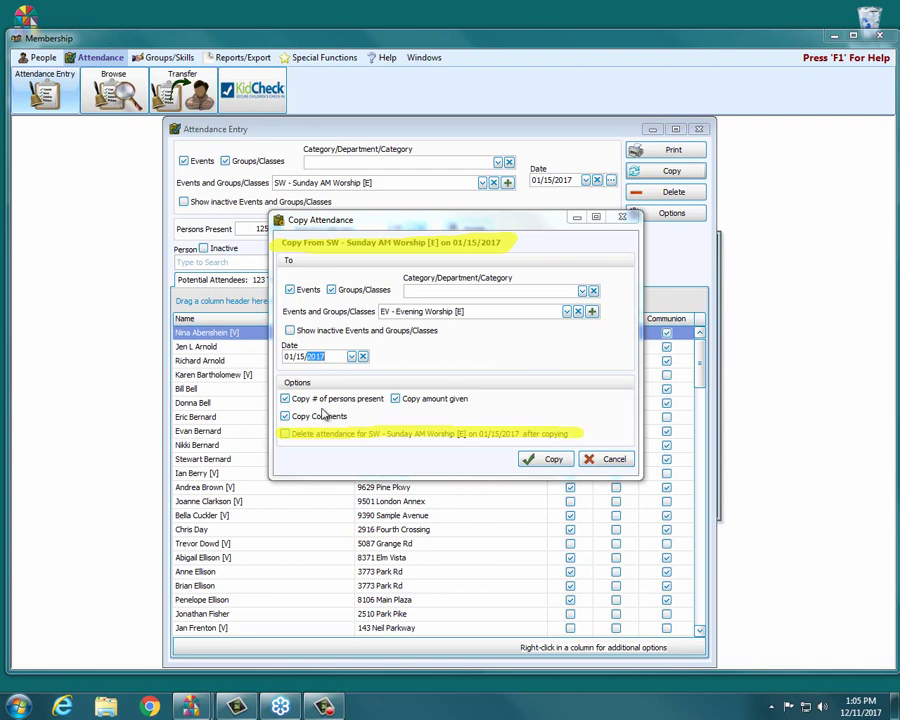
left_click(285, 434)
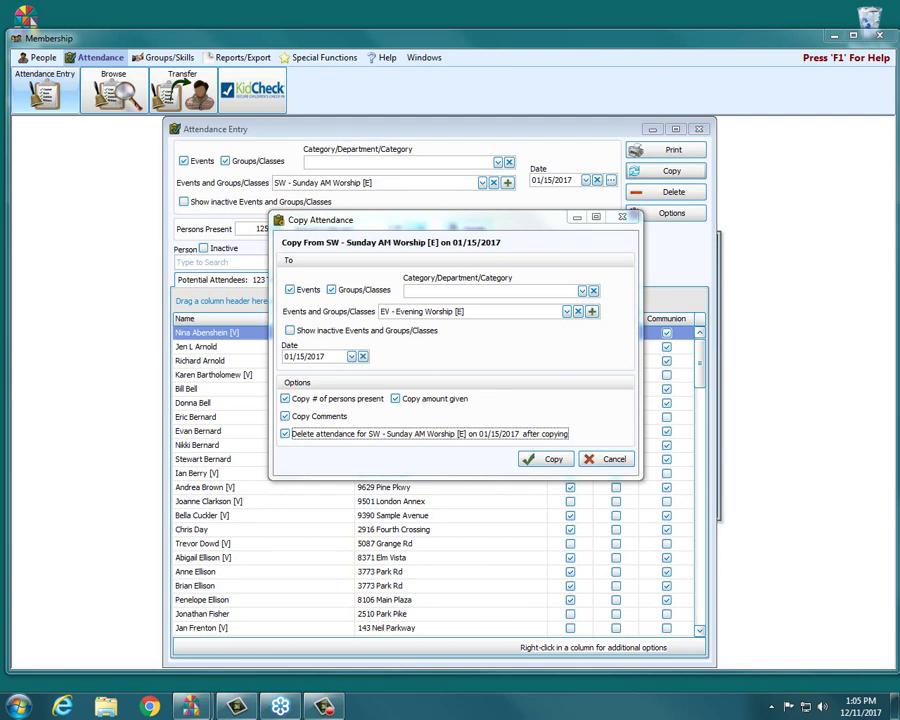
left_click(530, 460)
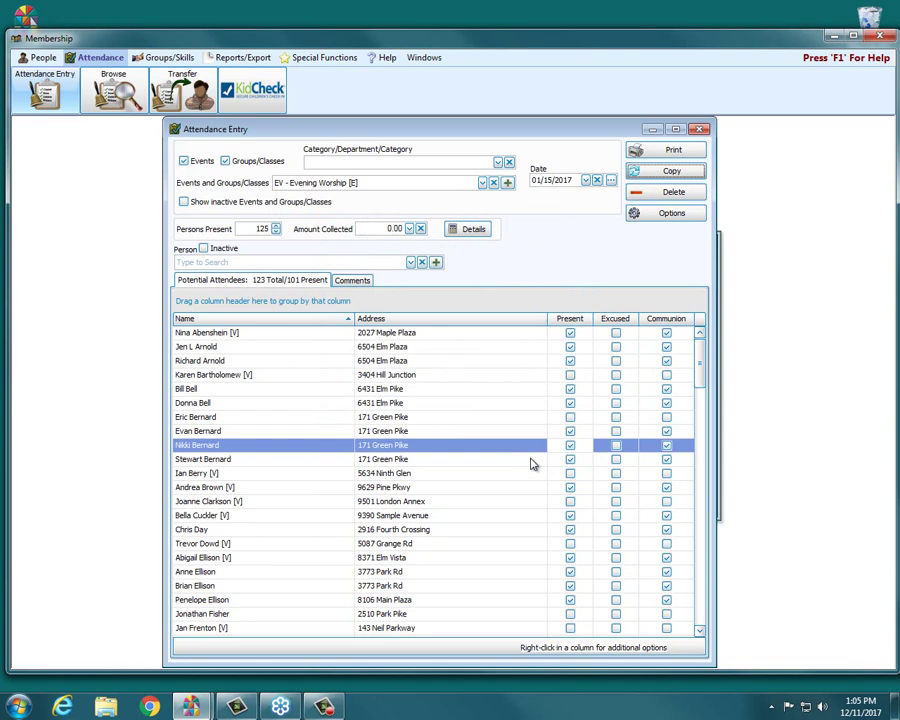
Check the event and date of the copied attendance record.
left_click_drag(356, 183, 265, 183)
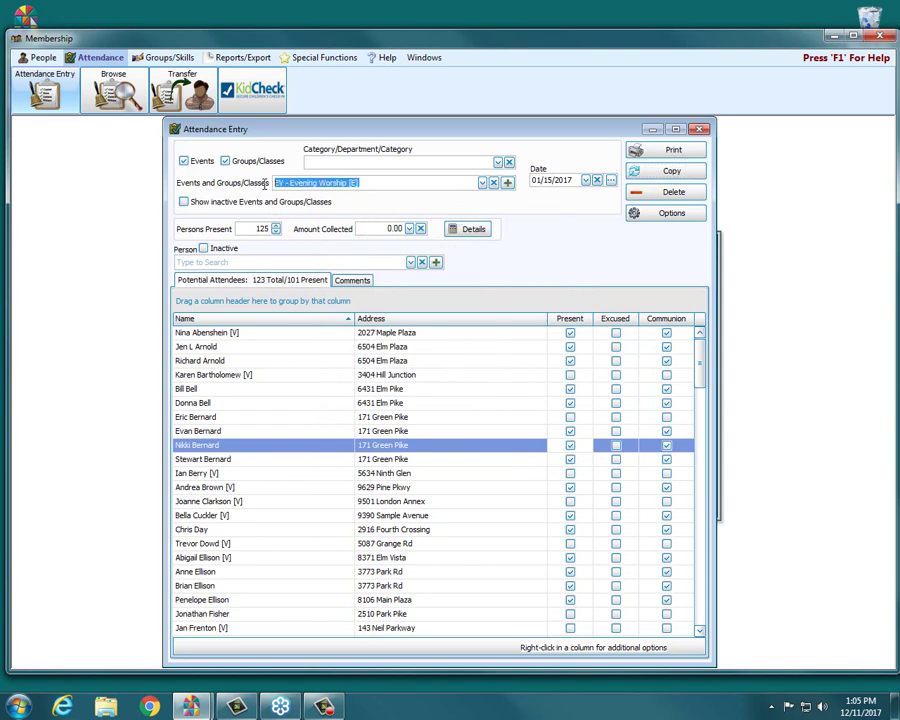
left_click(577, 180)
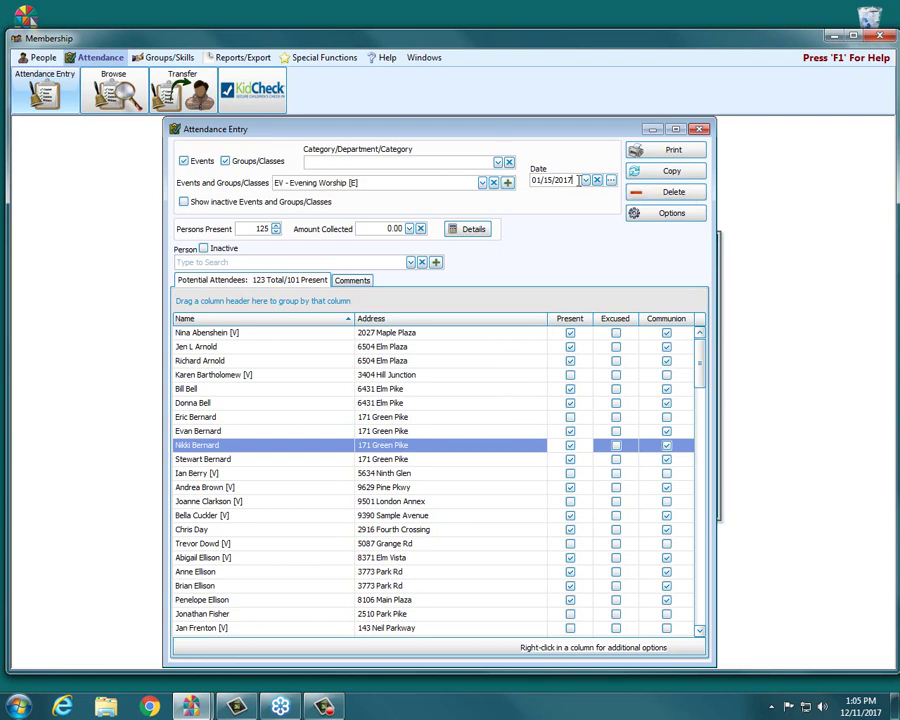
left_click_drag(577, 180, 522, 183)
Clear the date, switch back to SW - Sunday AM Worship, and view its January 2017 calendar to check for recorded attendance.
left_click(597, 180)
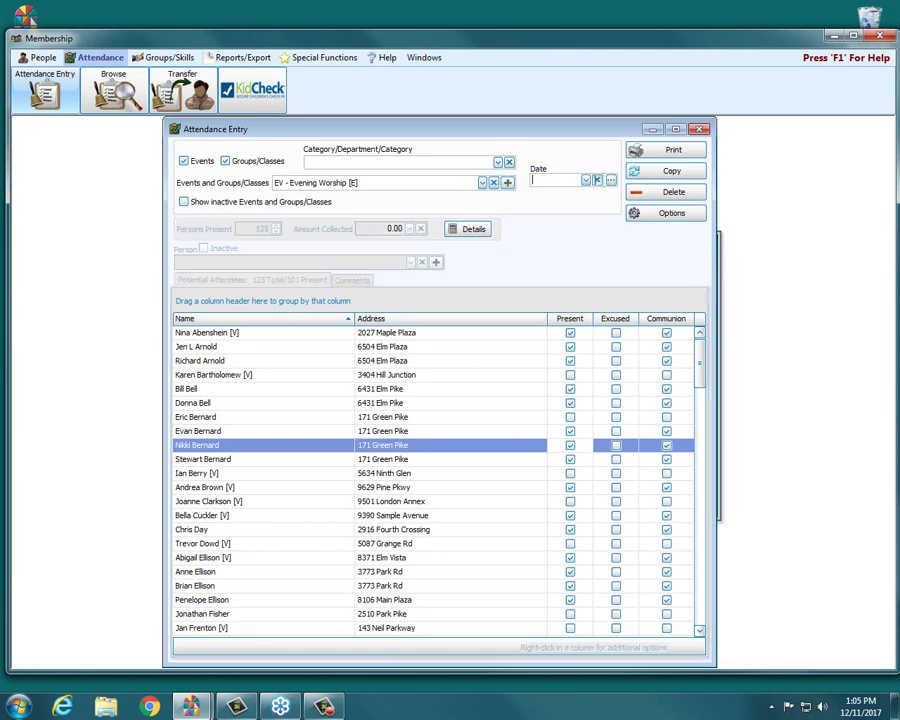
left_click(482, 183)
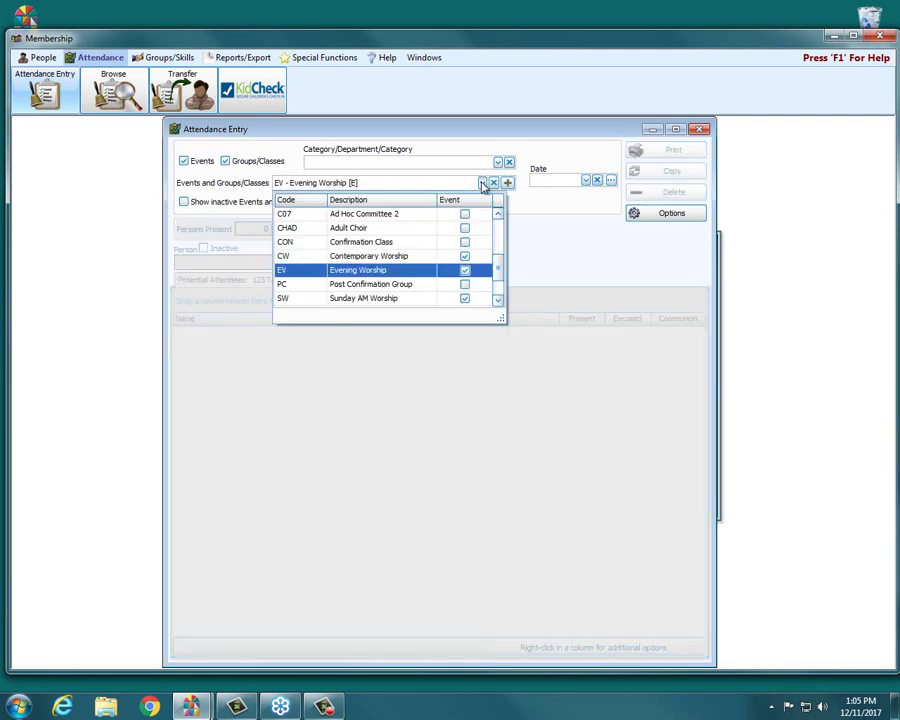
left_click(381, 298)
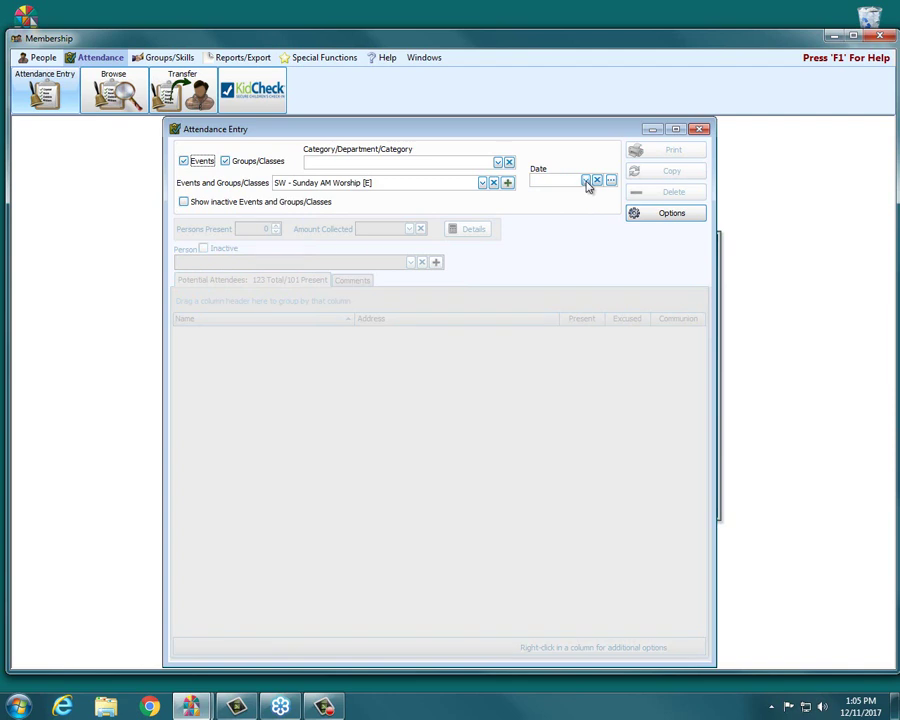
left_click(586, 180)
left_click(594, 207)
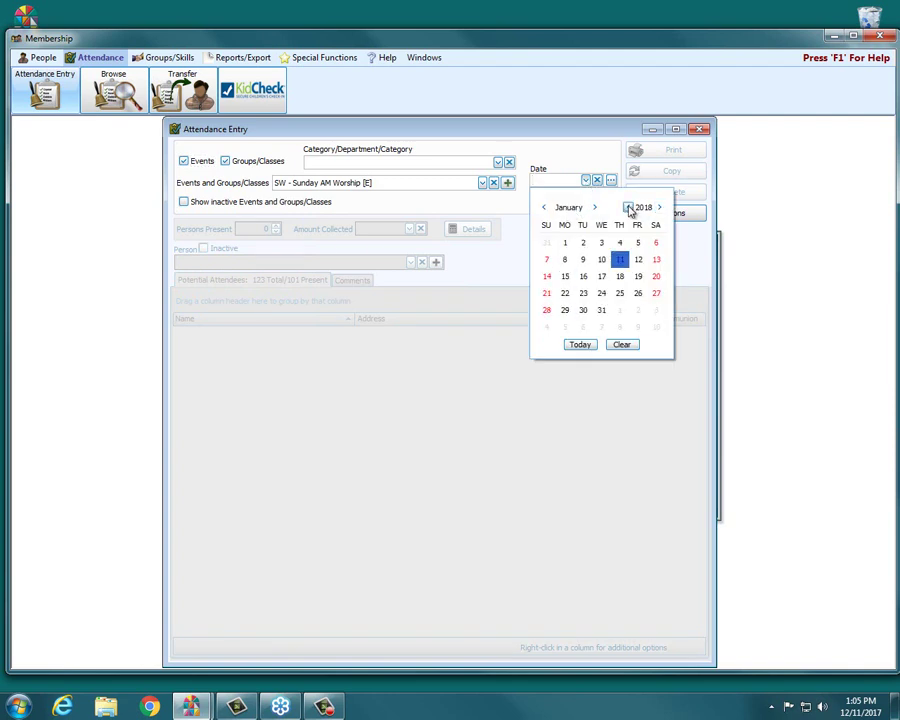
left_click(628, 207)
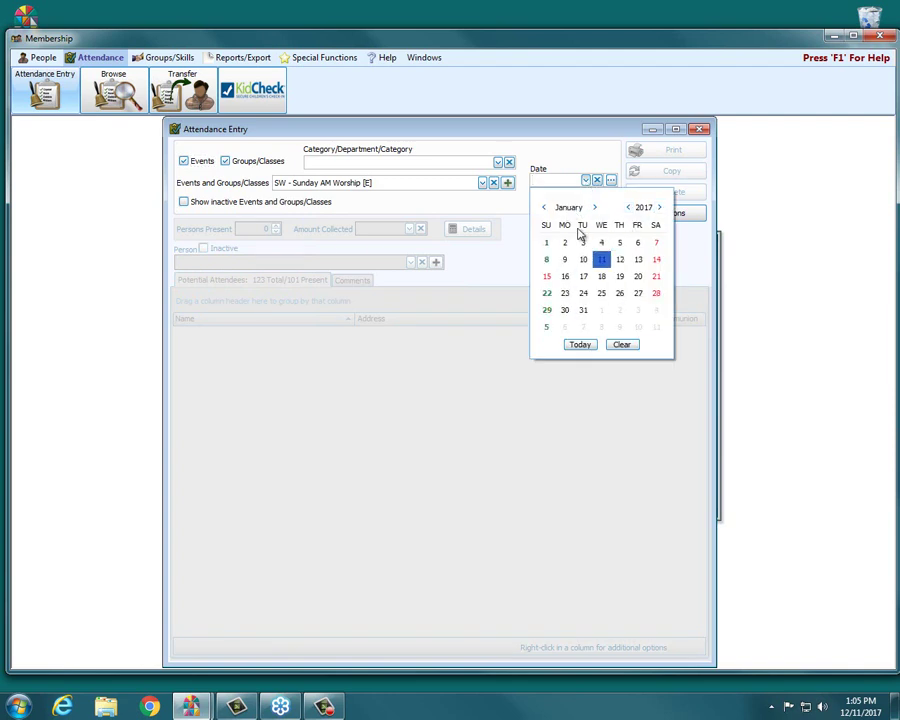
Check the Sunday AM Worship attendance on 01/15/2017, and load the attendance record for 01/22/2017.
left_click(548, 277)
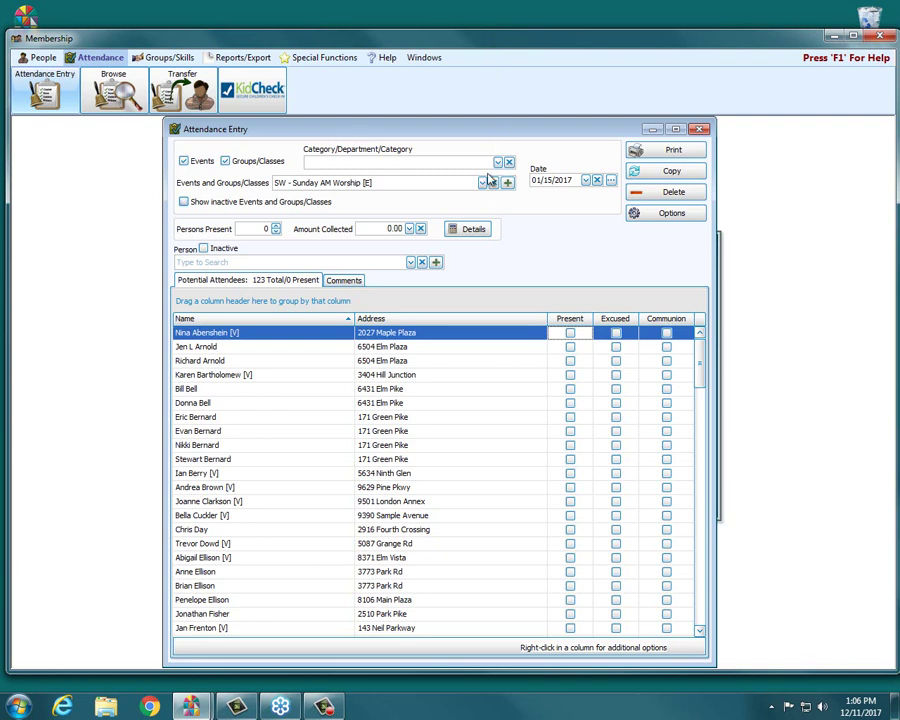
left_click(597, 180)
left_click(586, 180)
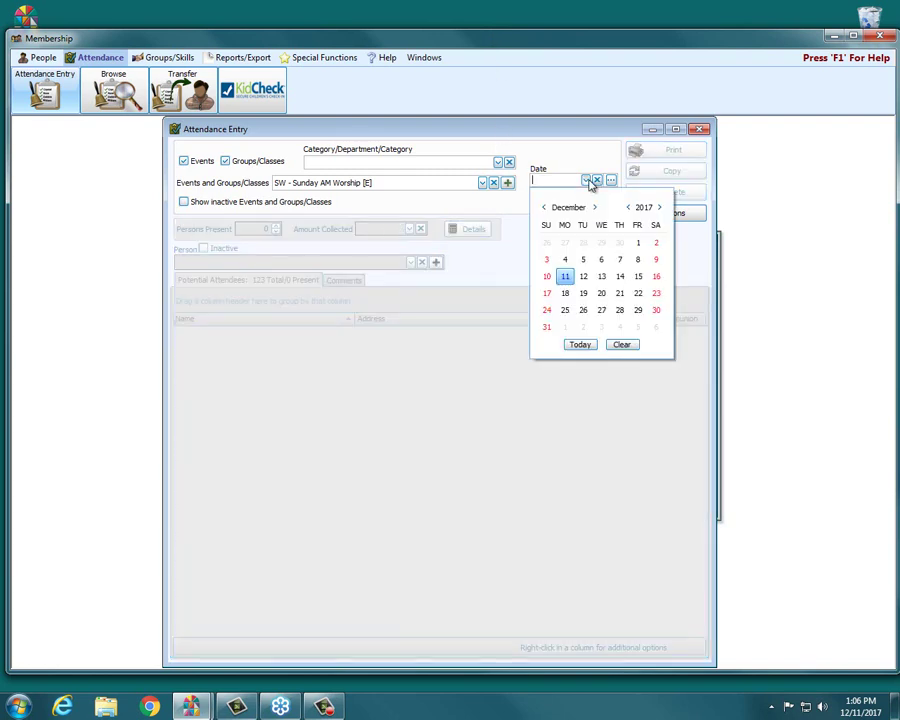
left_click(659, 207)
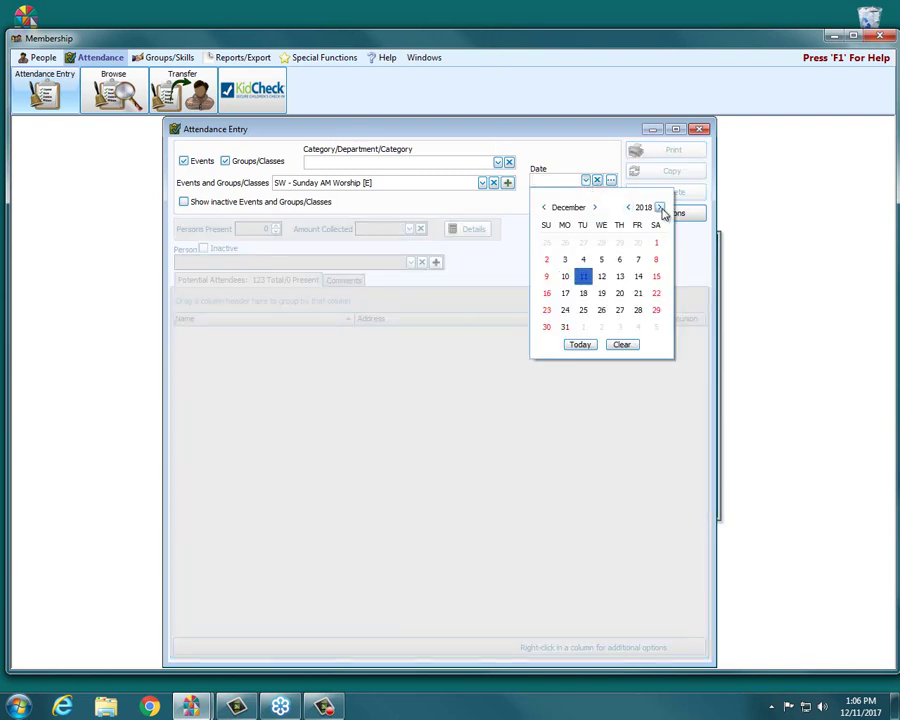
left_click(594, 207)
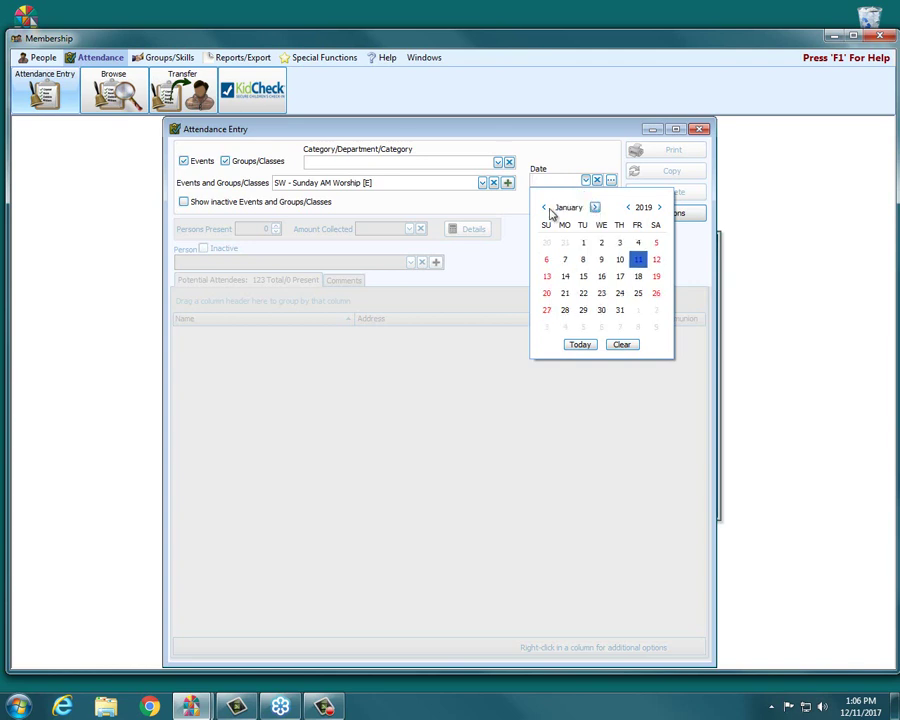
left_click(545, 207)
left_click(545, 207)
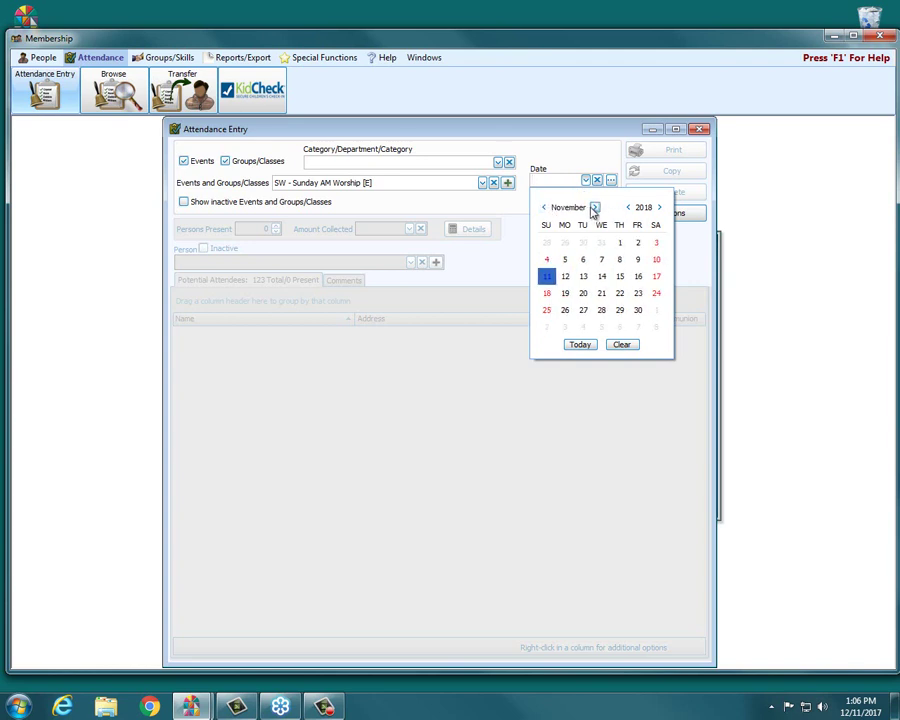
left_click(594, 207)
left_click(594, 207)
left_click(628, 207)
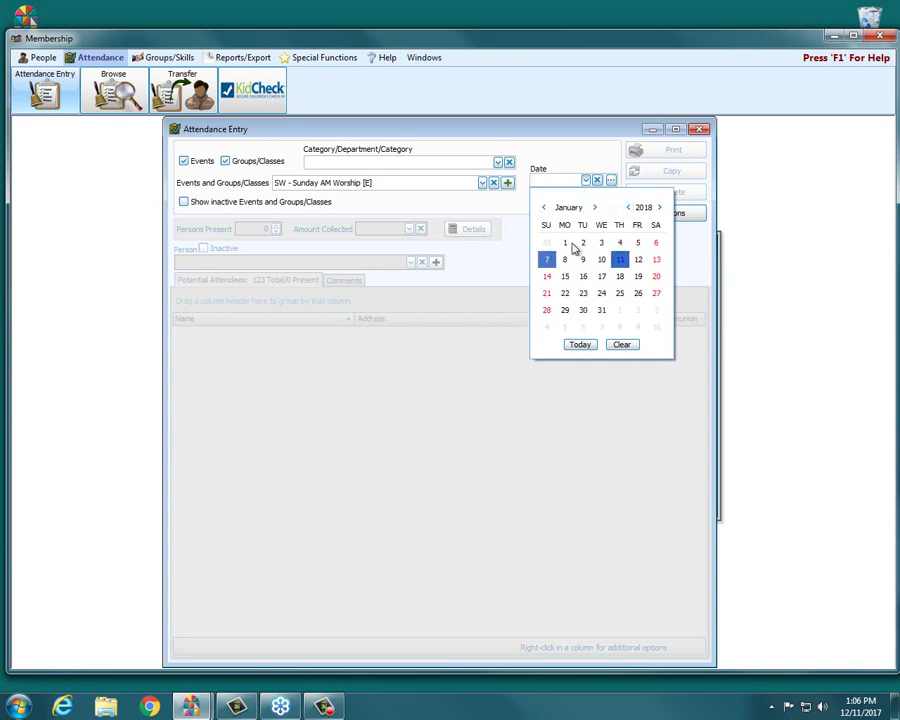
left_click(628, 207)
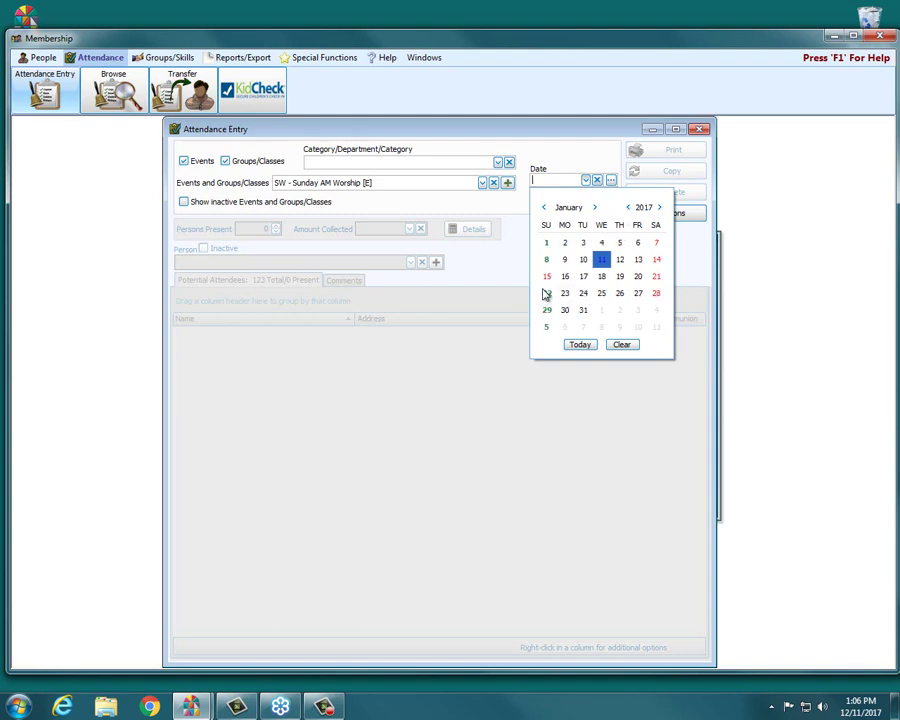
left_click(547, 293)
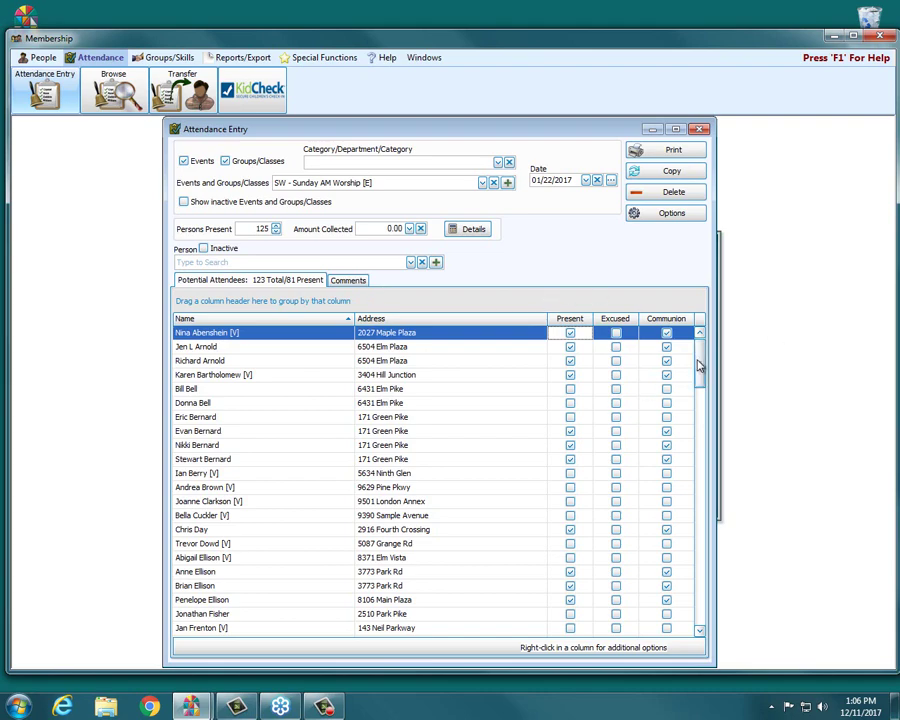
Delete all Sunday AM Worship attendance for 01/22/2017.
left_click_drag(700, 366, 717, 258)
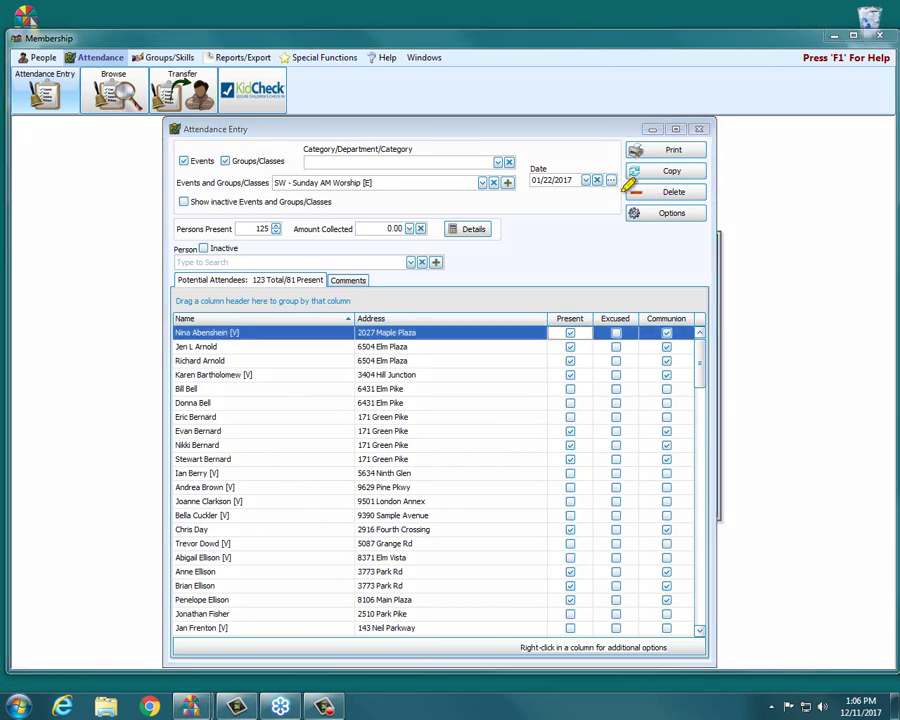
left_click_drag(622, 192, 696, 191)
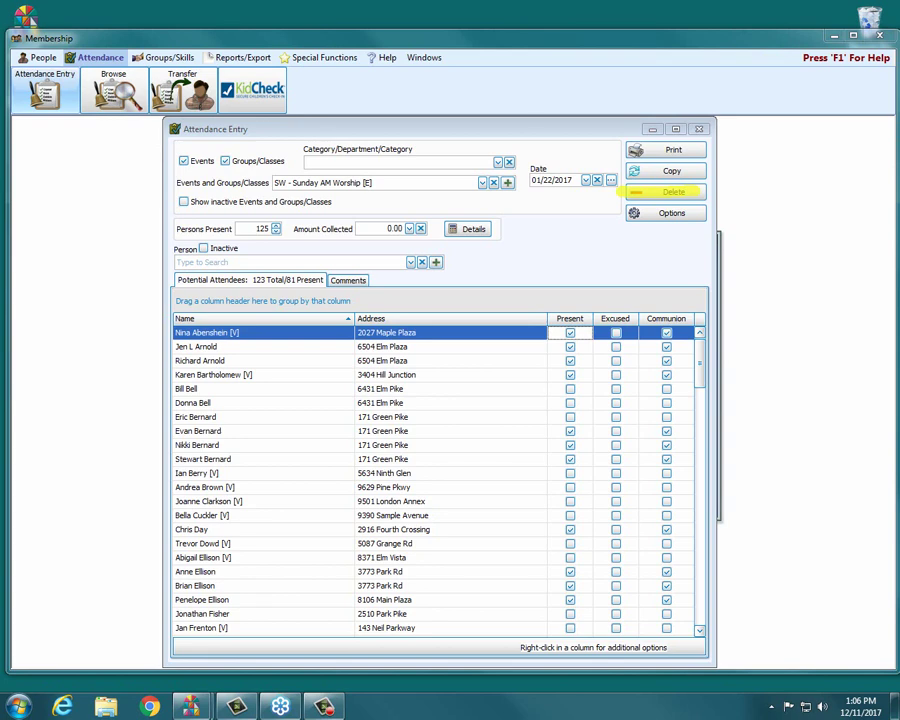
left_click(666, 195)
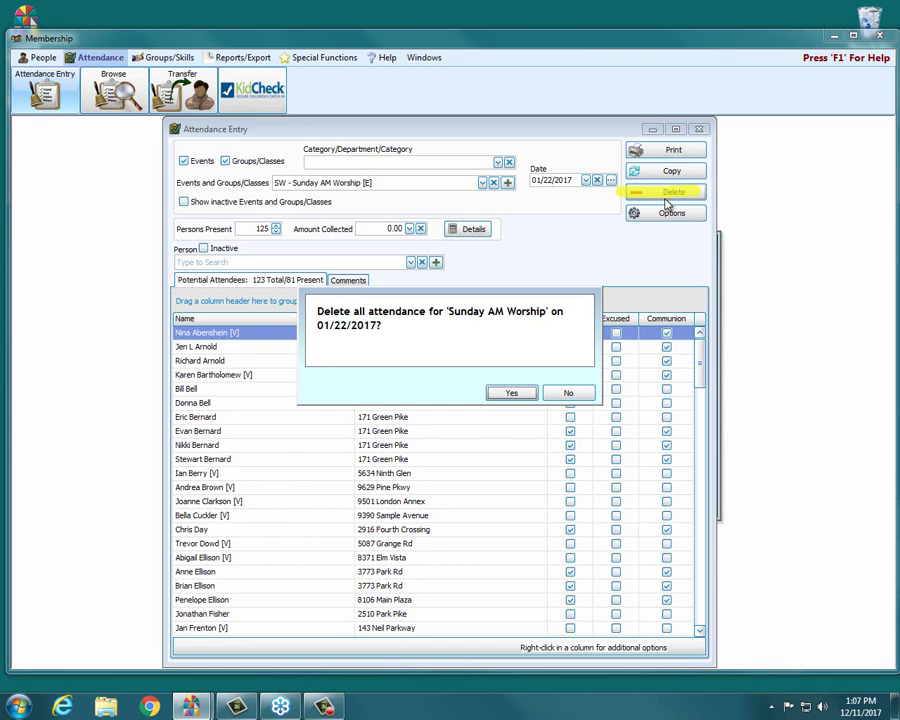
left_click(507, 396)
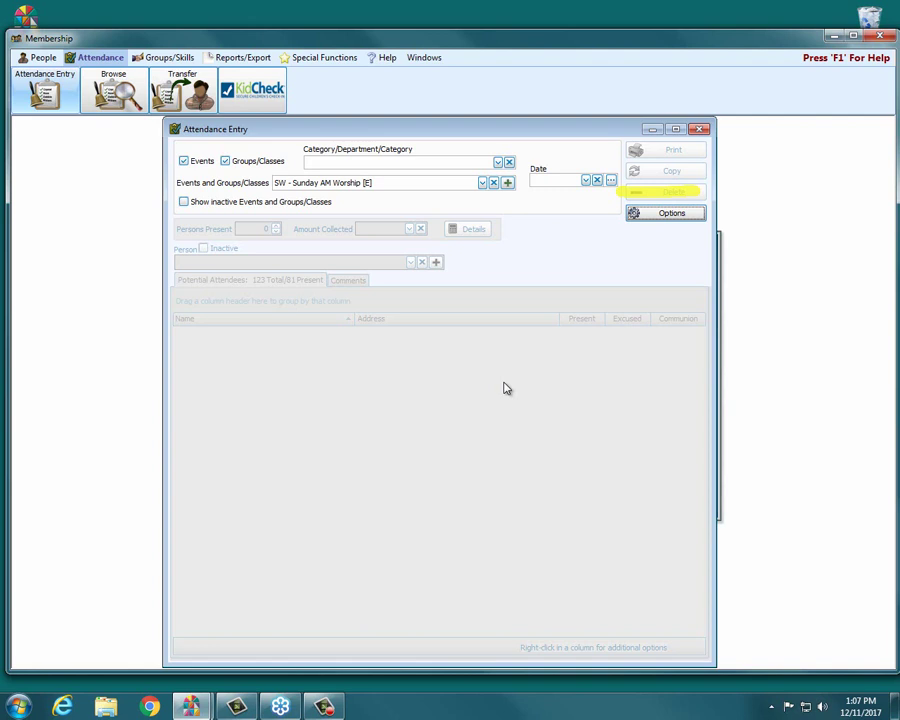
Load the Sunday AM Worship attendance for 01/08/2017.
left_click(586, 181)
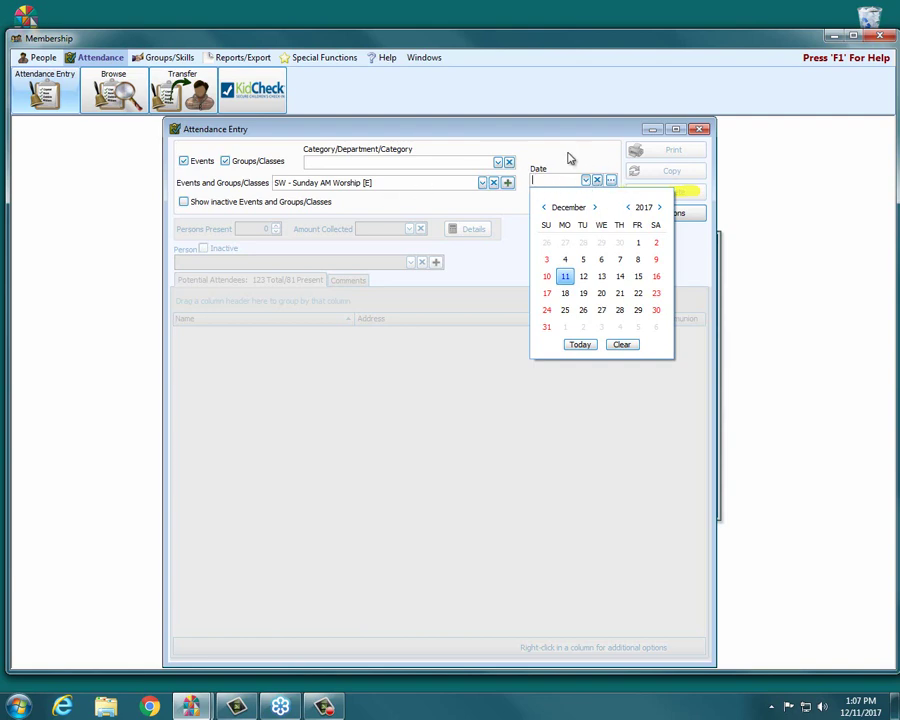
left_click(571, 154)
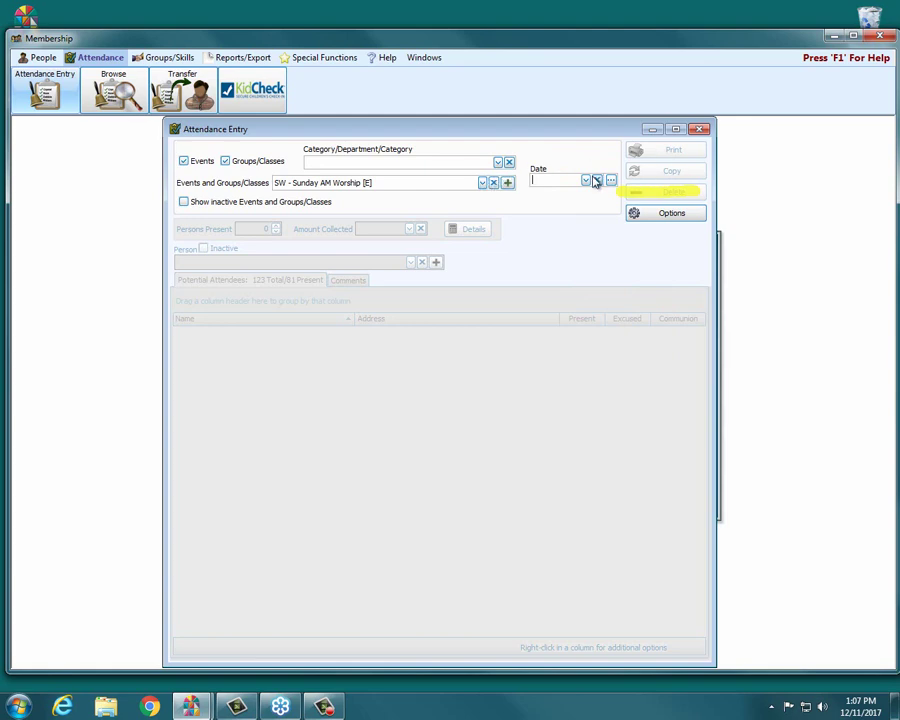
left_click(586, 181)
left_click(594, 207)
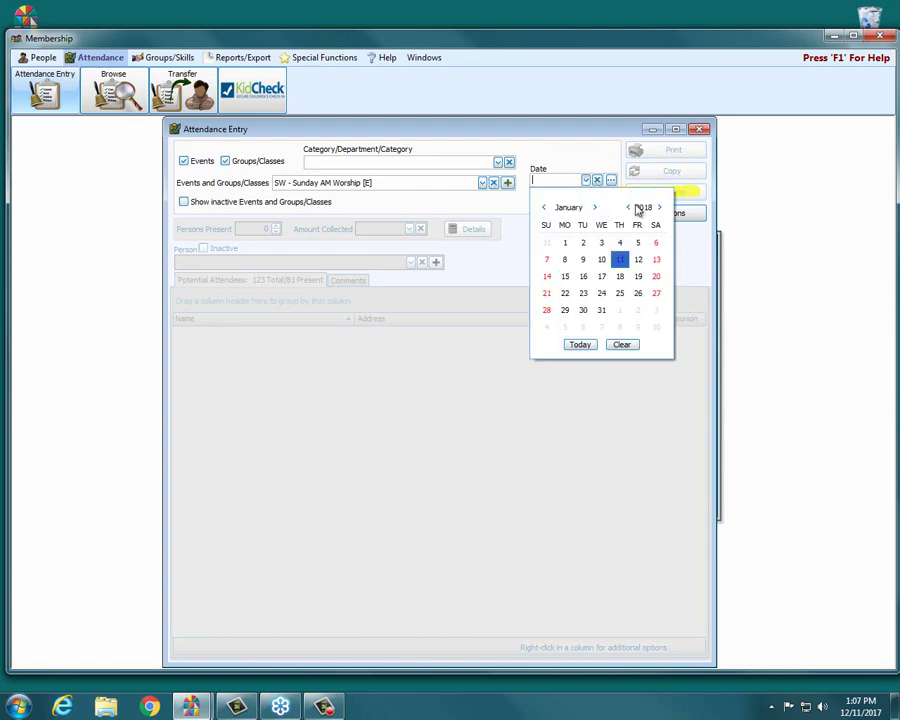
left_click(632, 207)
left_click(547, 259)
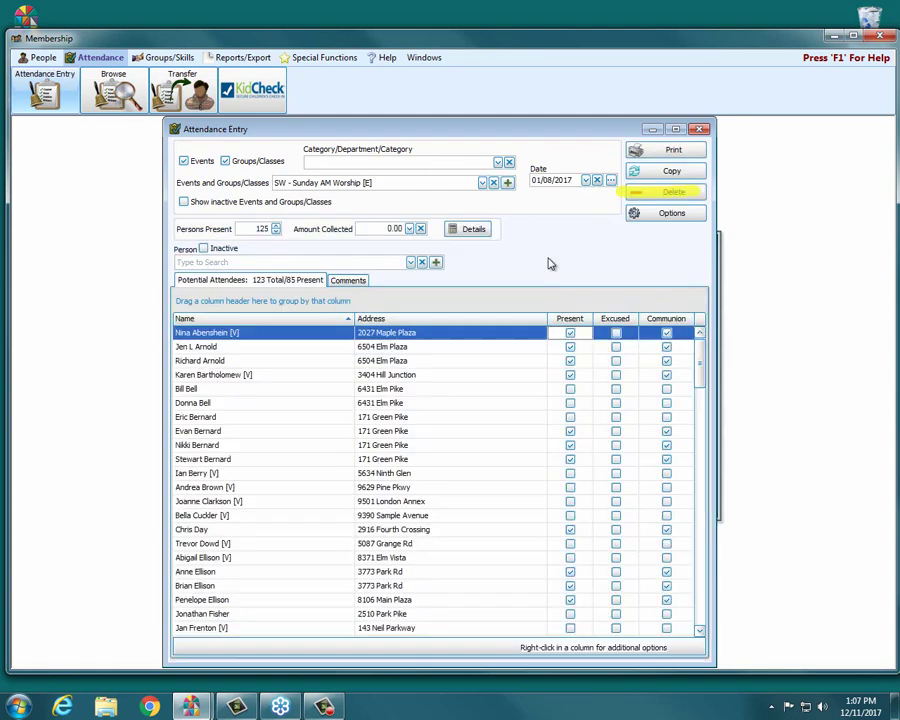
Review the available print outputs and the first attendees' Present marks in the 01/08/2017 attendance.
left_click(670, 150)
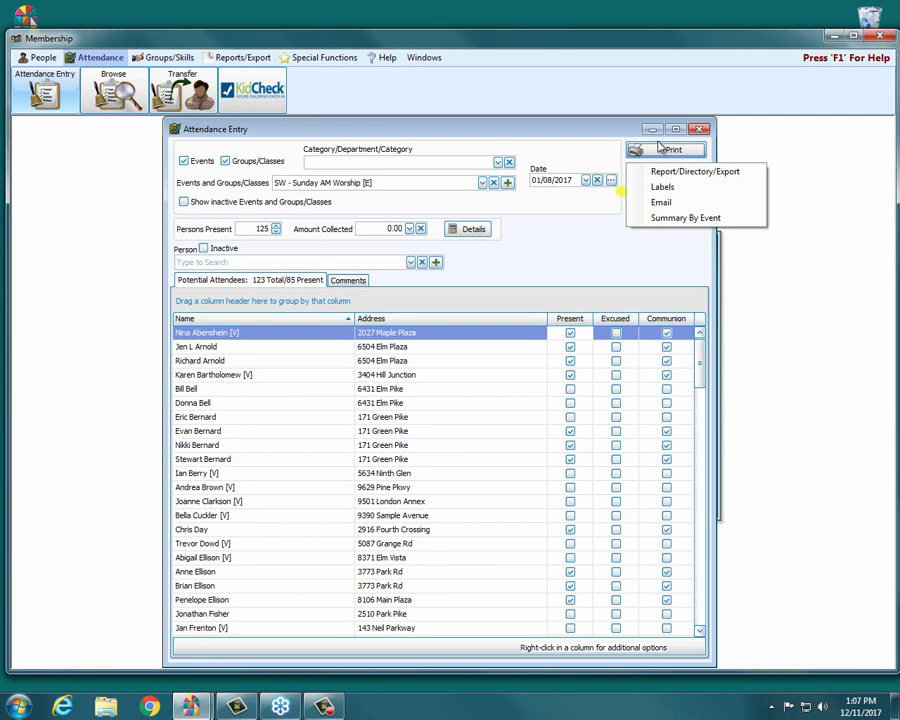
left_click(575, 141)
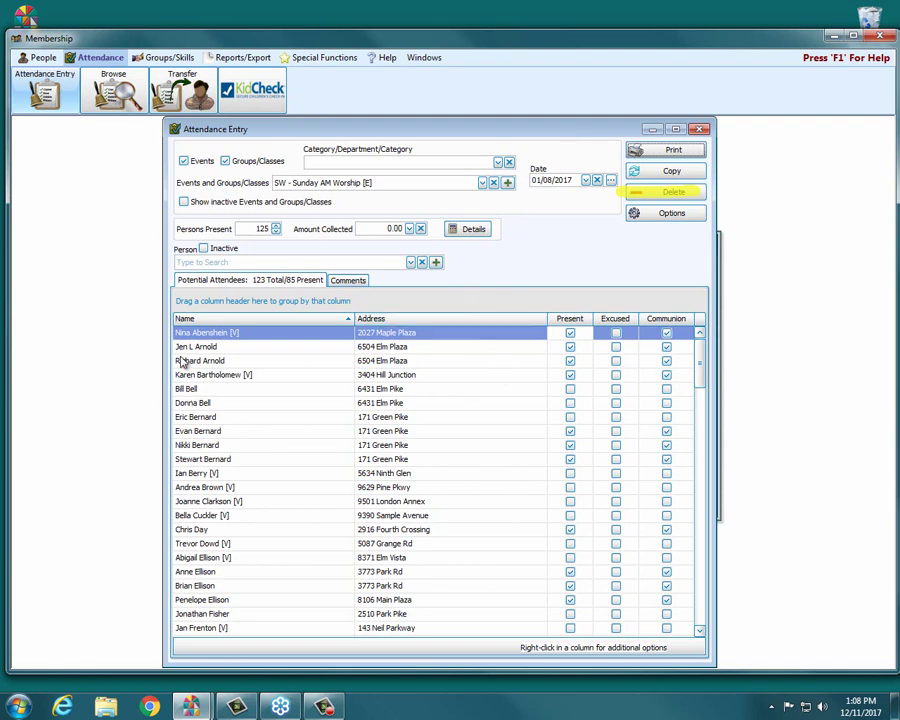
left_click(216, 334)
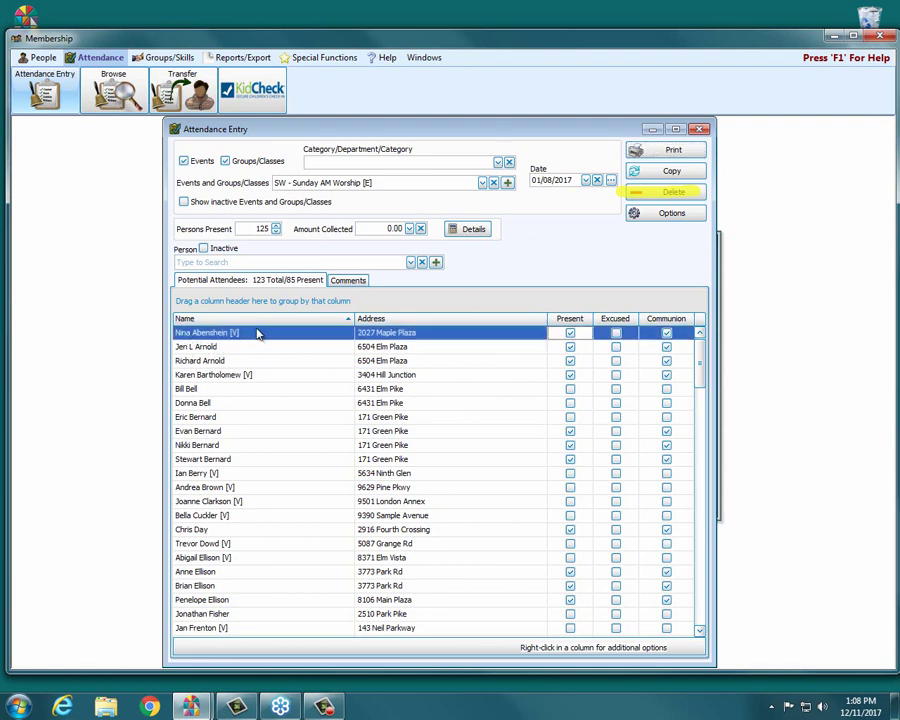
left_click(220, 347)
left_click(218, 361)
left_click(220, 375)
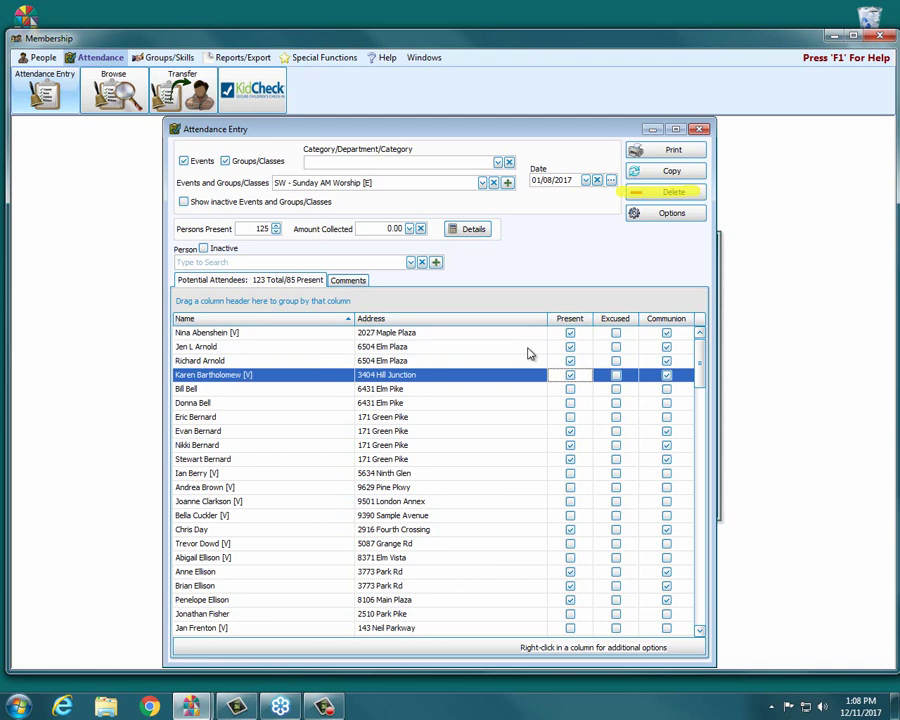
left_click(194, 390)
left_click(204, 403)
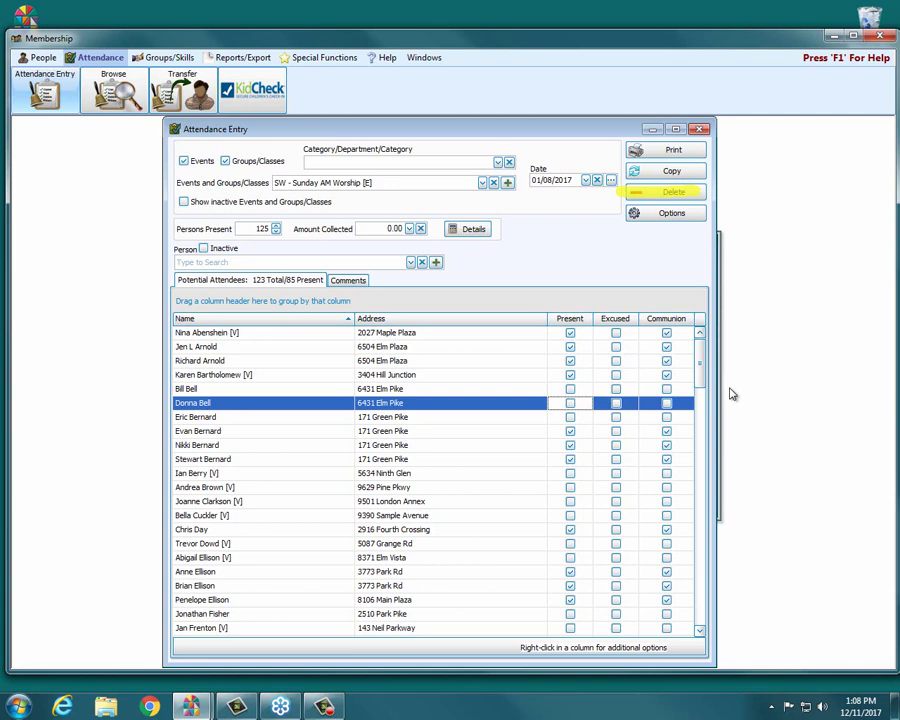
Print a Basic Columnar Report of the 01/08/2017 attendees from the Report/Directory/Export options.
left_click(684, 151)
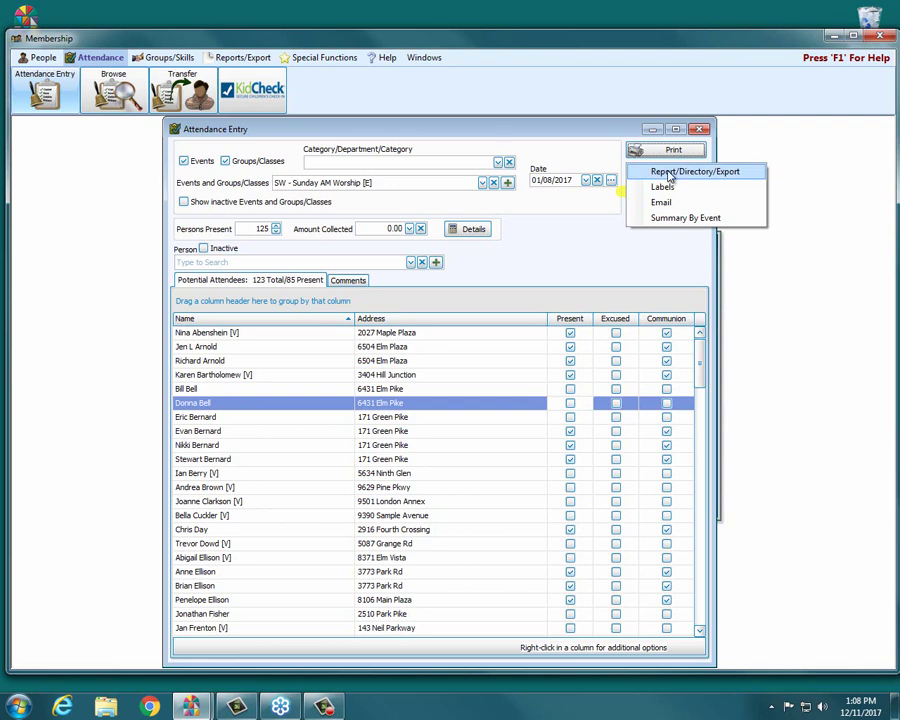
left_click(669, 174)
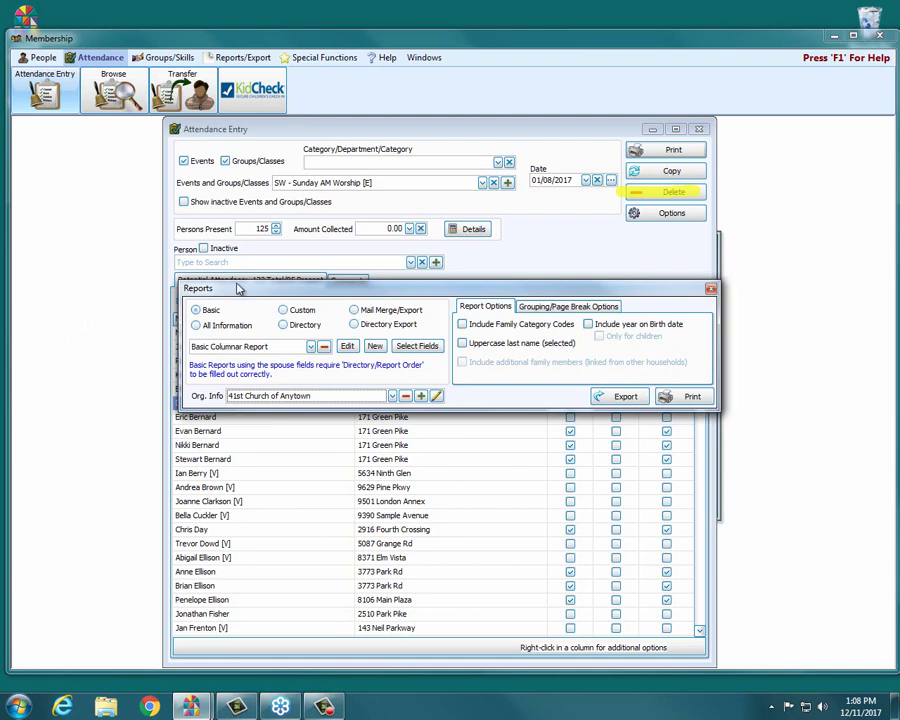
left_click_drag(253, 288, 241, 345)
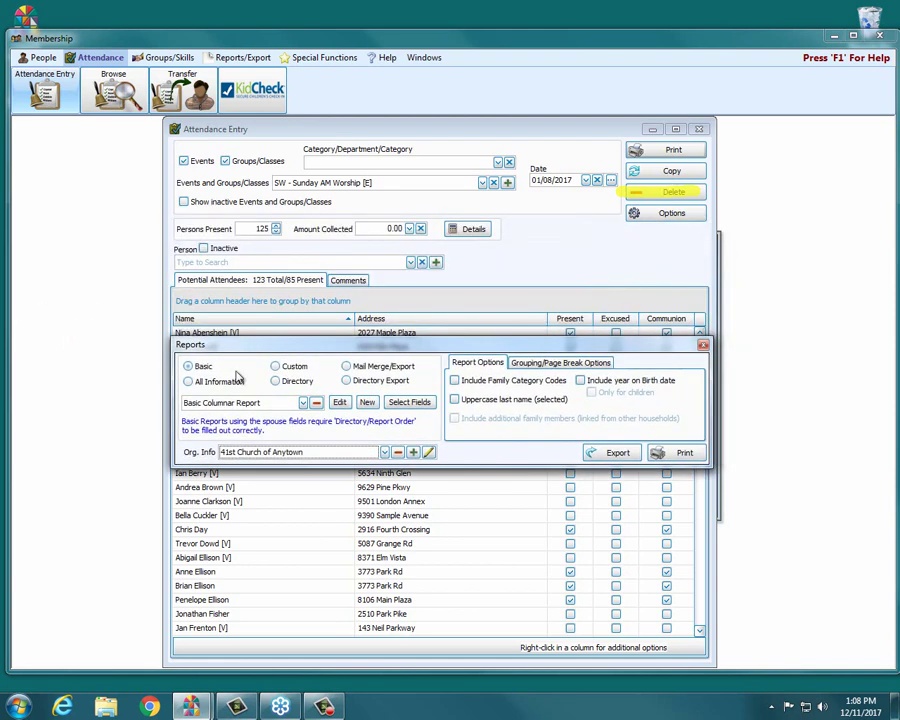
left_click(669, 455)
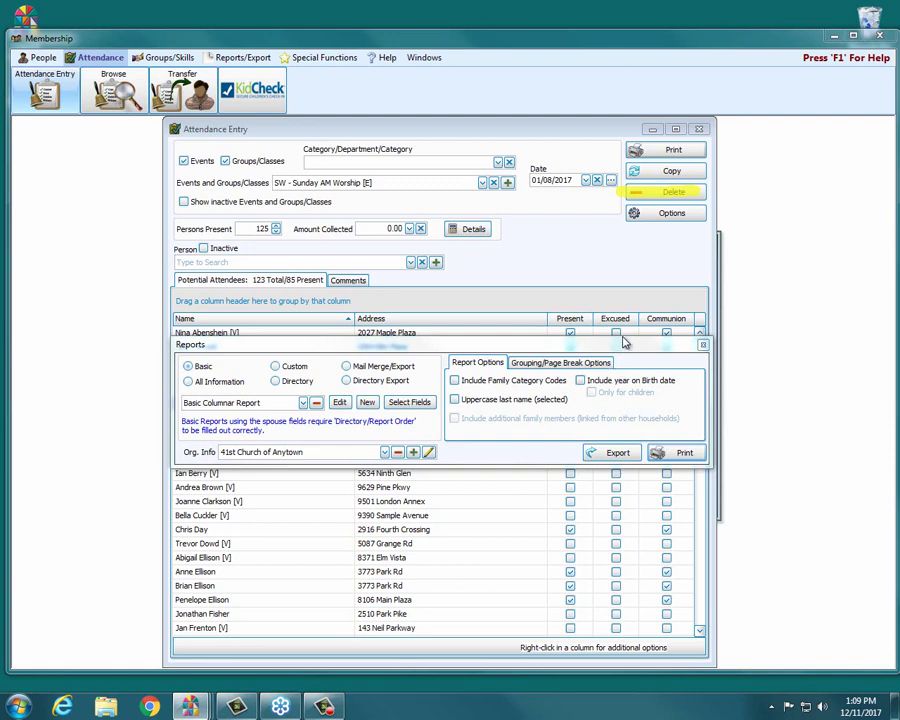
Try to bring up the report preview window, close the preview, and close the Reports dialog.
mouse_move(208, 706)
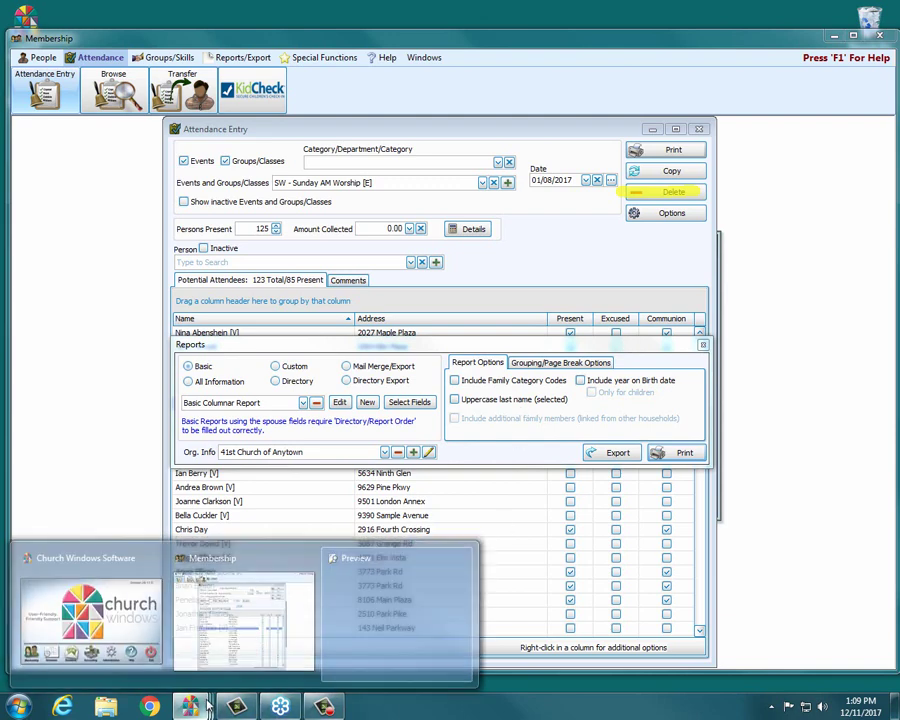
left_click(375, 627)
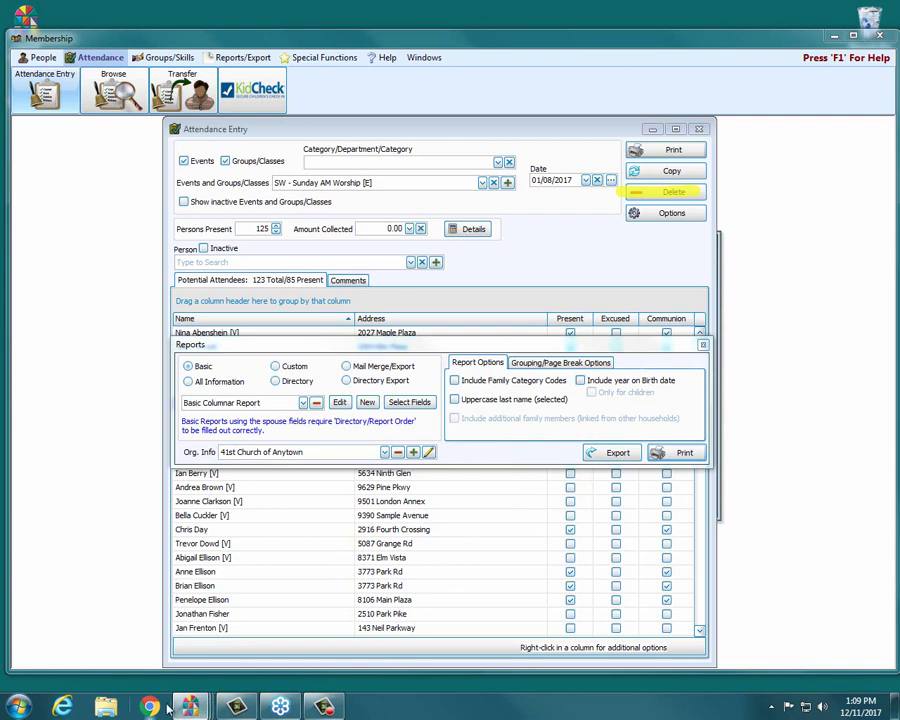
mouse_move(194, 706)
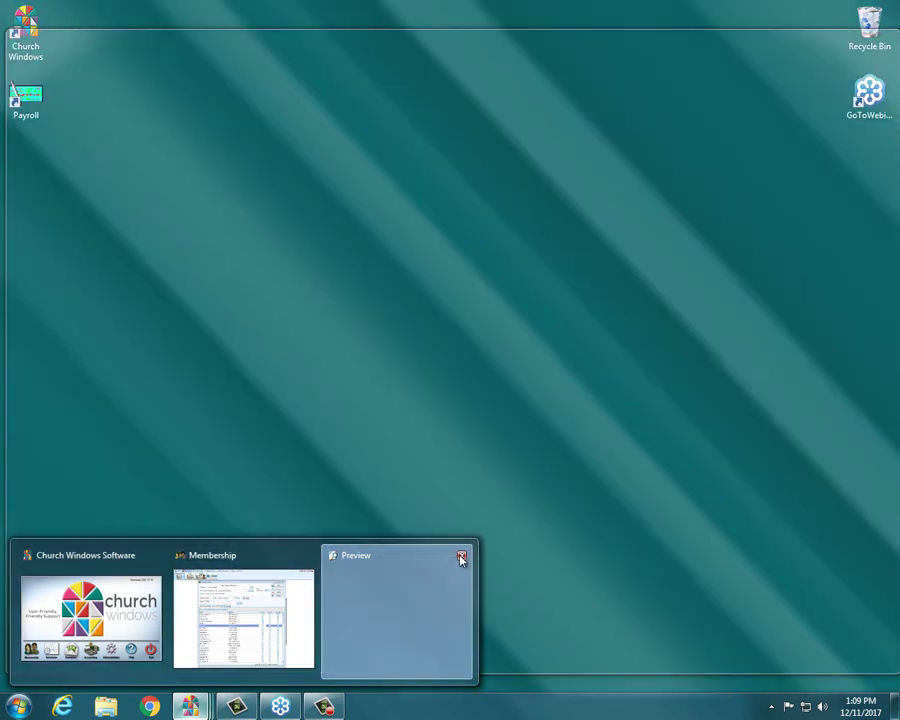
left_click(461, 556)
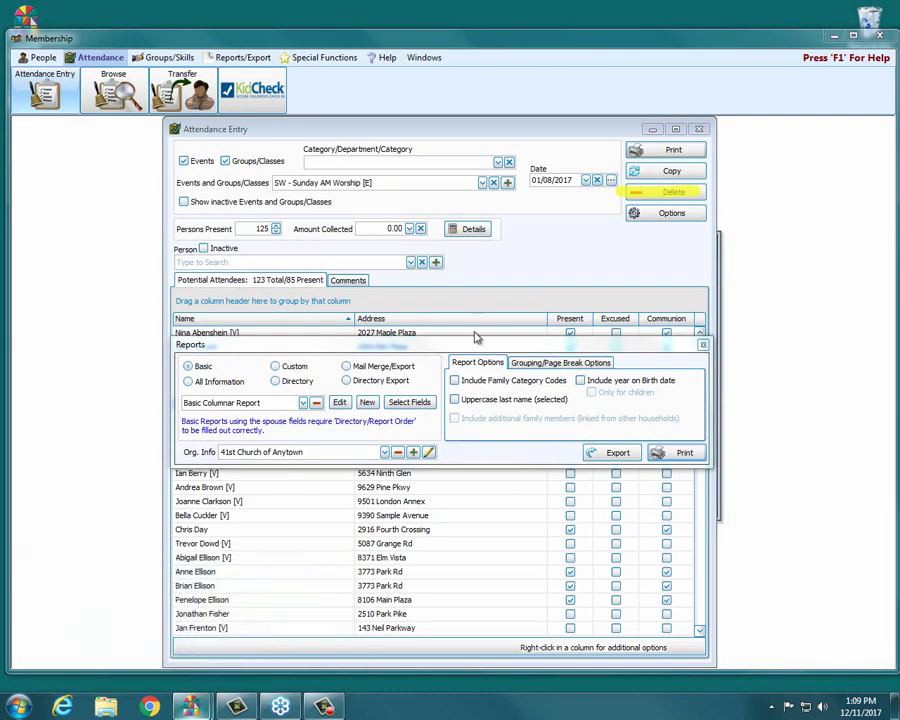
mouse_move(477, 346)
left_mouse_down()
mouse_move(480, 333)
mouse_move(477, 343)
left_mouse_up()
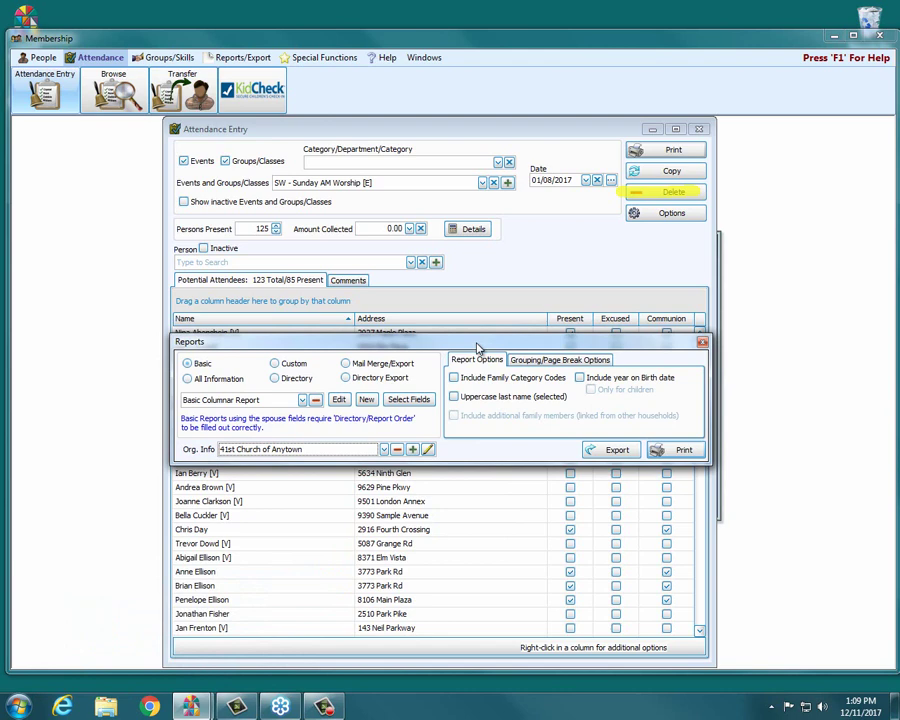
left_click(703, 344)
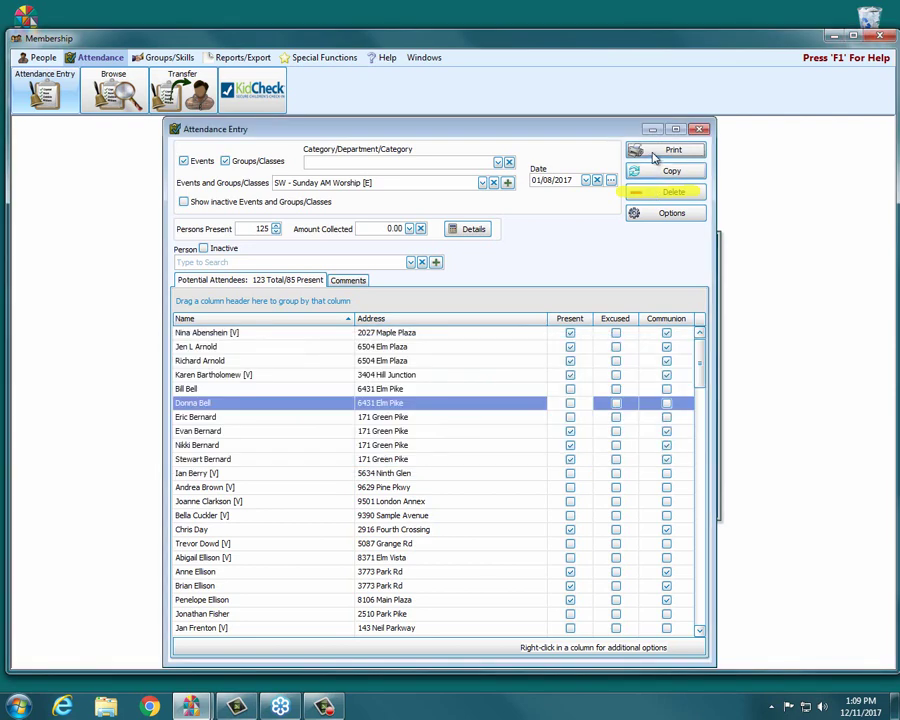
Open the Summary By Event report options and check the report date range and the selected event.
left_click(636, 152)
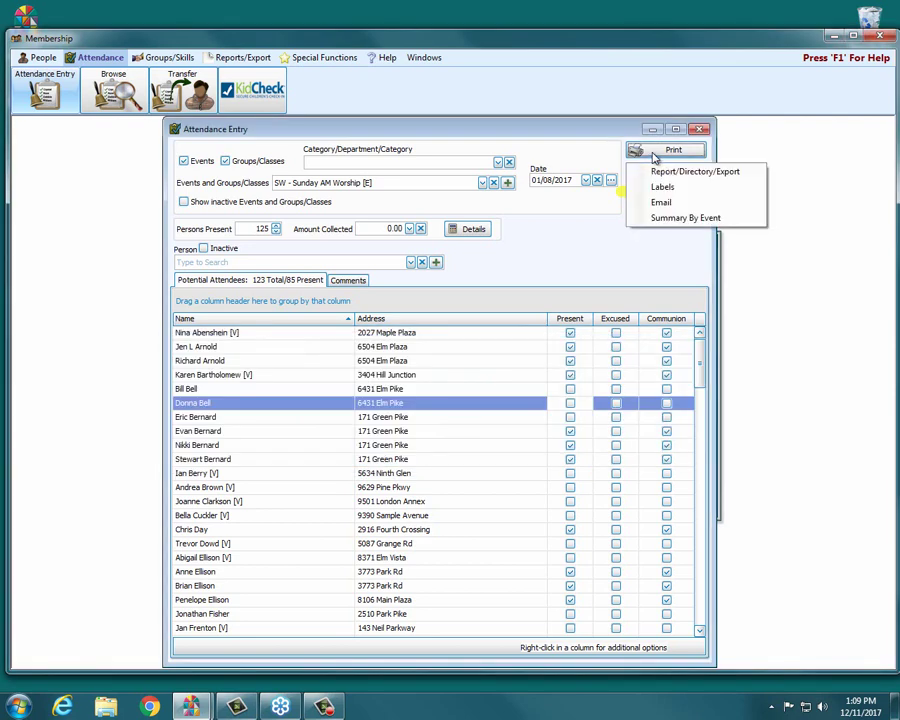
left_click(678, 222)
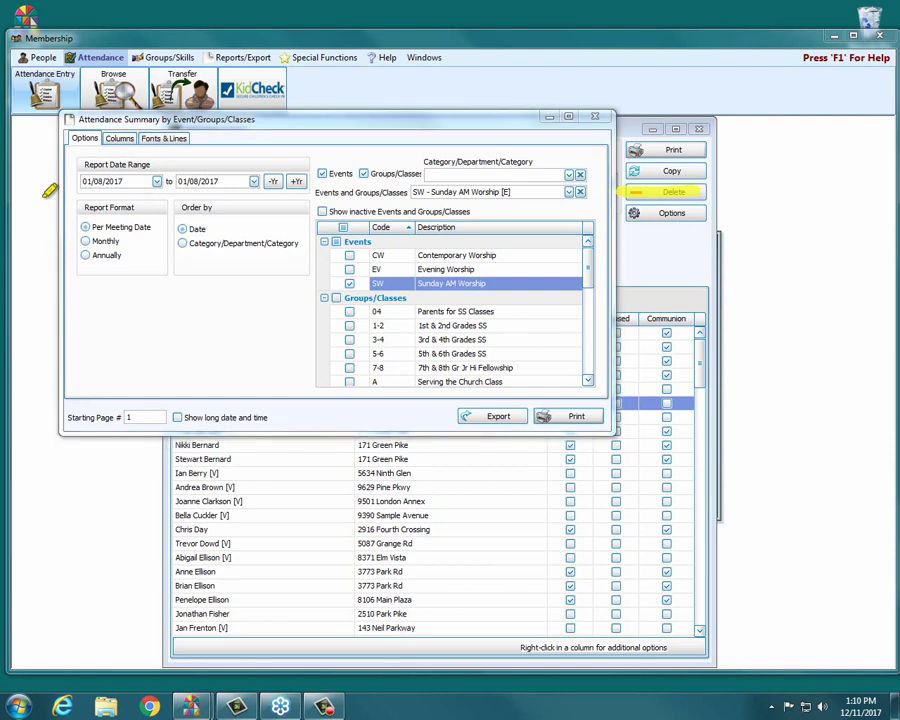
left_click_drag(72, 181, 256, 181)
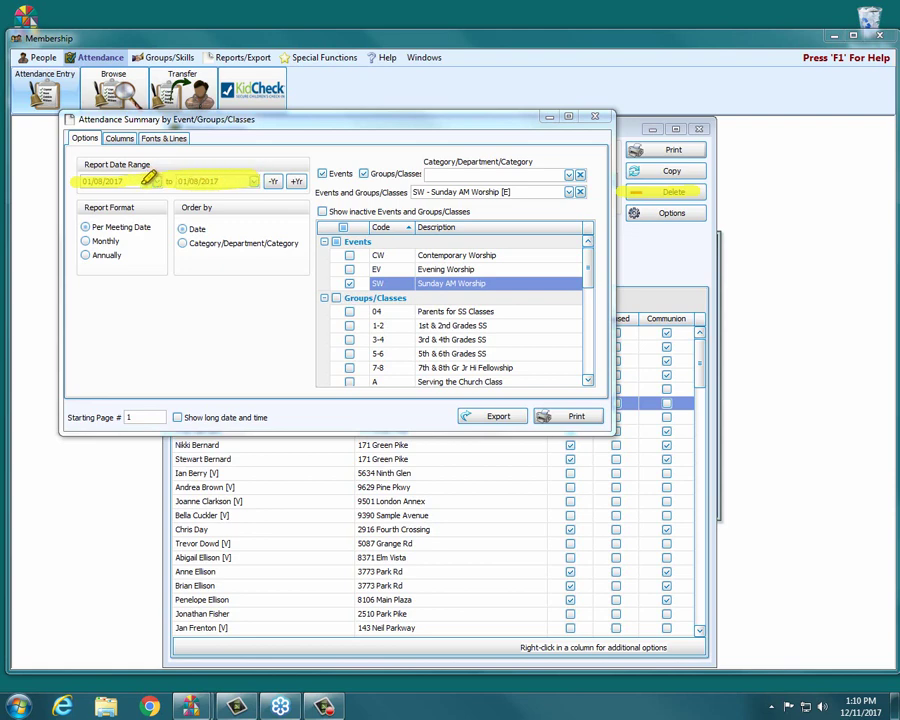
left_click_drag(340, 285, 511, 283)
left_click_drag(328, 284, 308, 284)
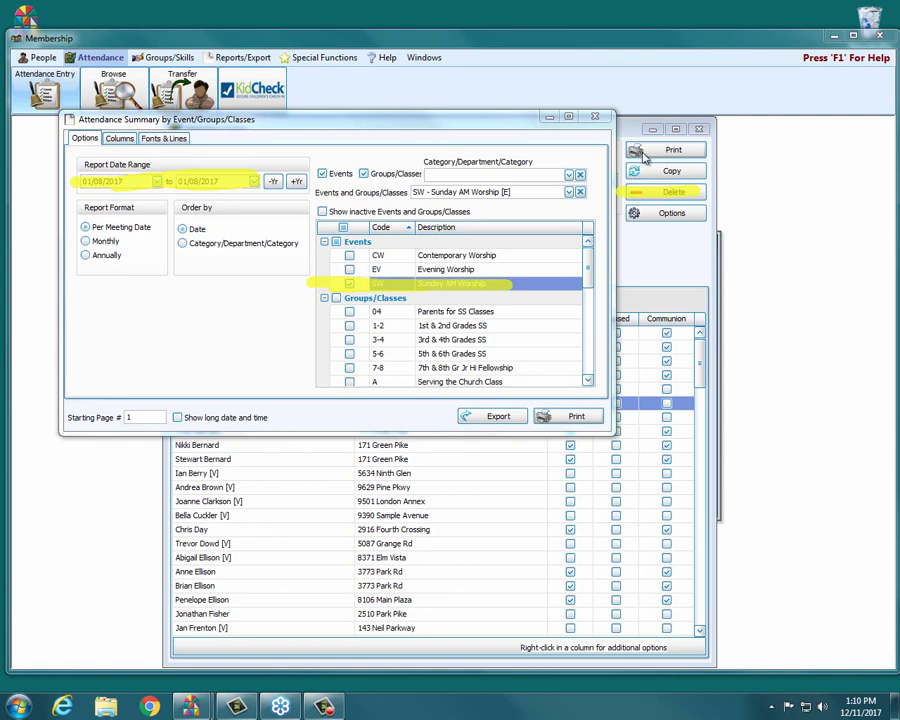
Close the attendance summary options and the Attendance Entry window.
left_click(594, 119)
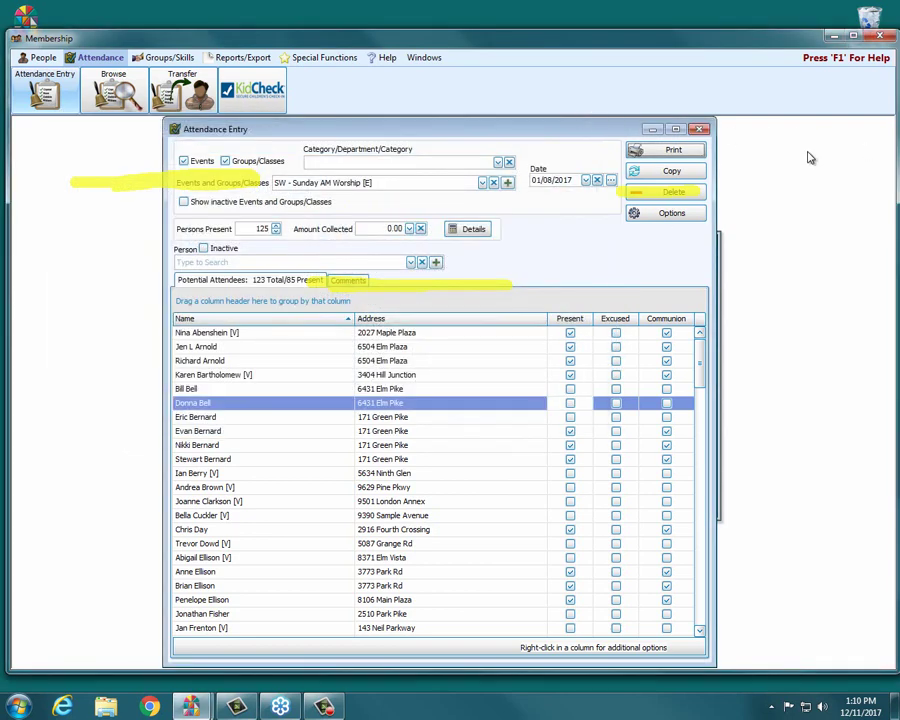
left_click_drag(552, 135, 575, 133)
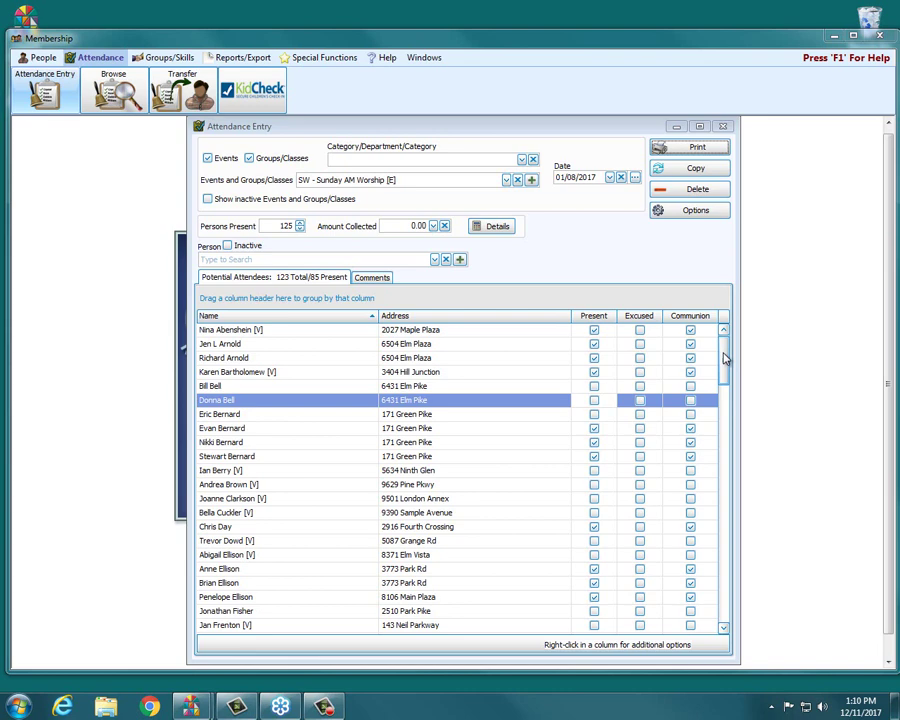
left_click(724, 127)
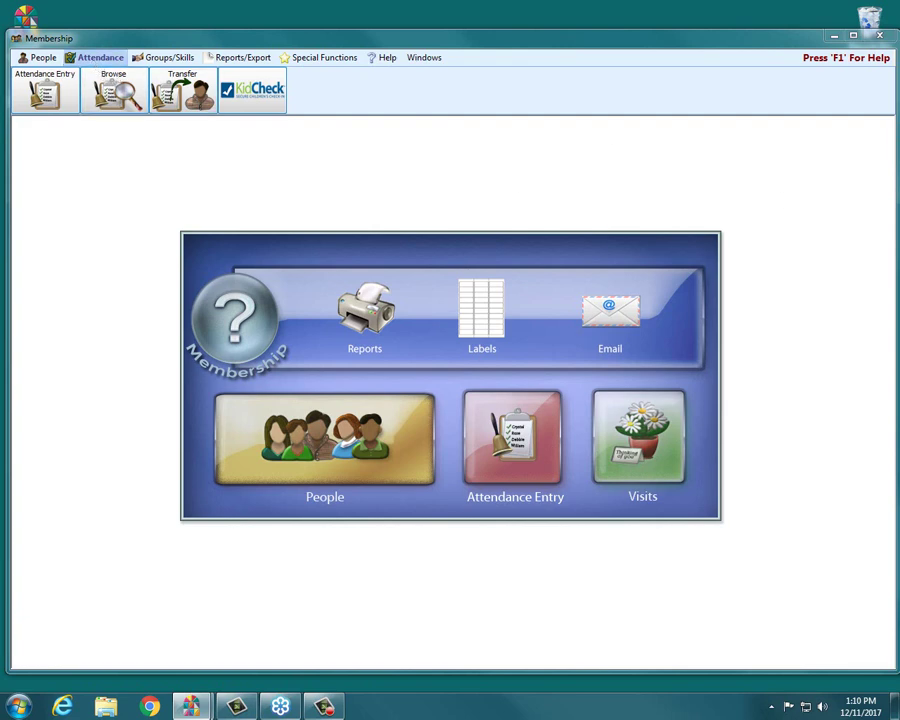
Open Transfer Attendance and apply a date range starting 01/01/2015.
mouse_move(67, 57)
left_mouse_down()
mouse_move(128, 55)
mouse_move(110, 56)
mouse_move(208, 105)
mouse_move(166, 104)
left_mouse_up()
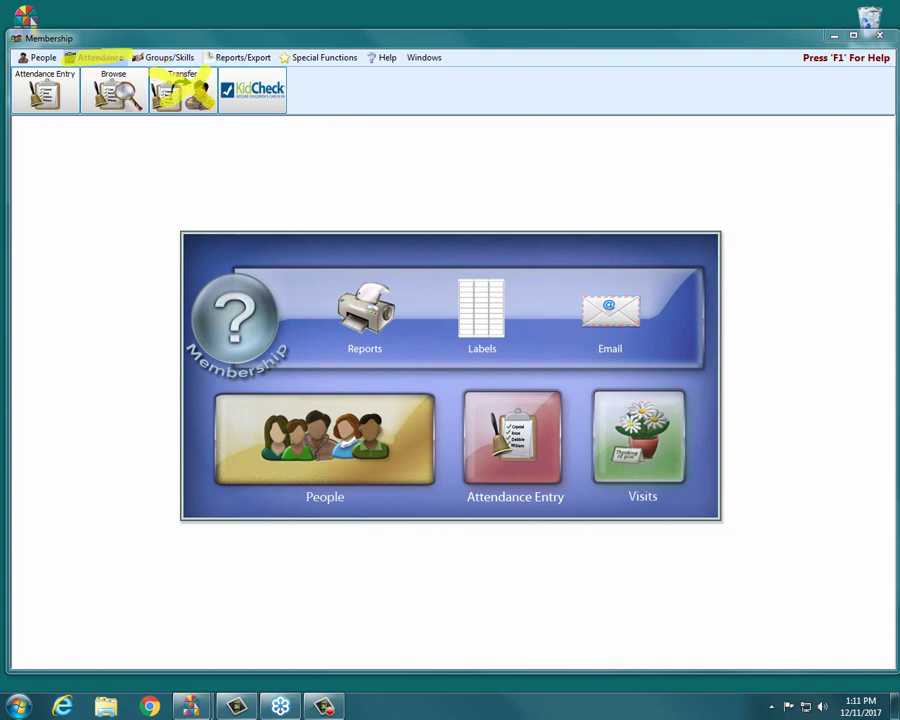
left_click(172, 95)
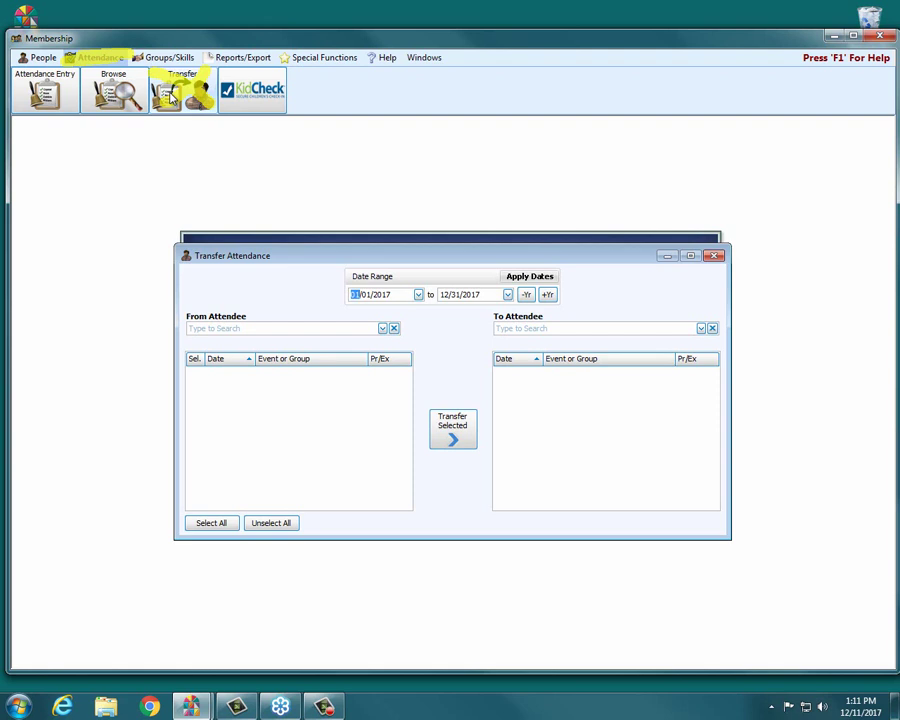
key("Right")
key("Right")
type("2015")
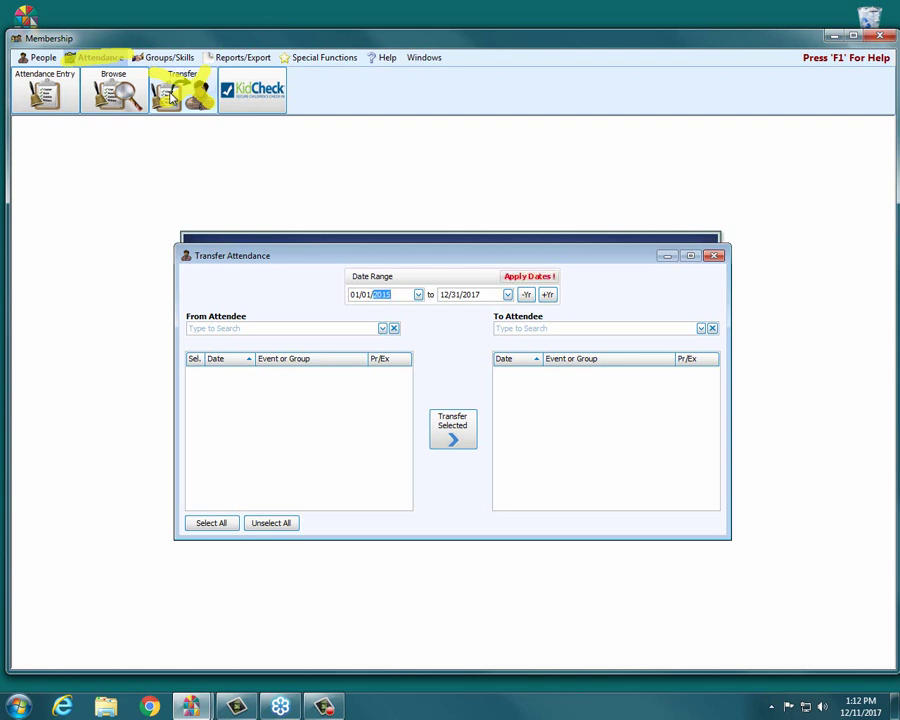
left_click(540, 280)
Choose the person credited with the wrongly entered attendance as the From Attendee.
left_click(381, 329)
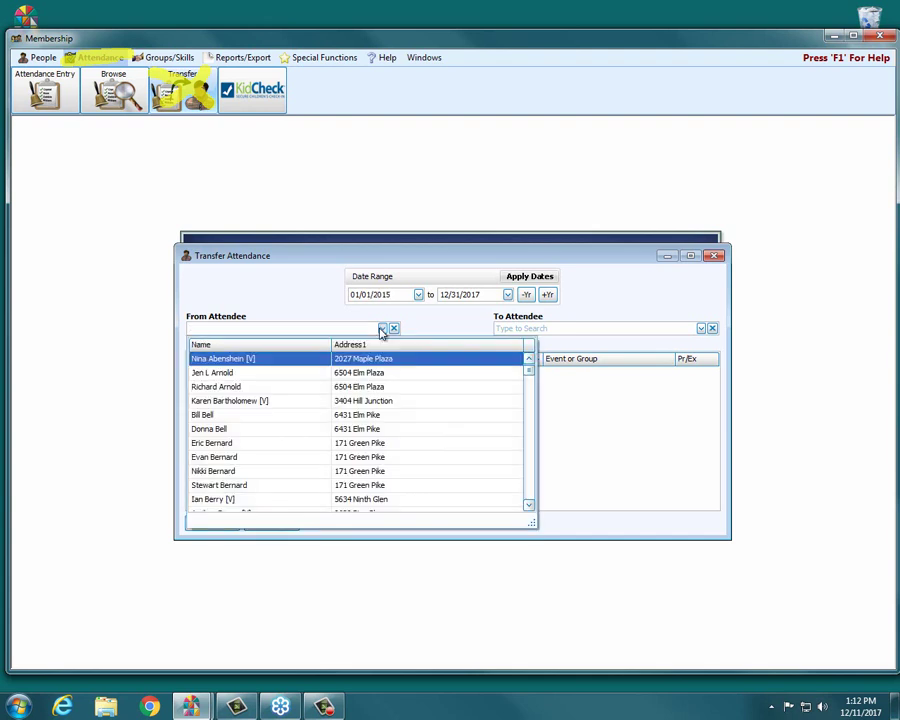
type("evan")
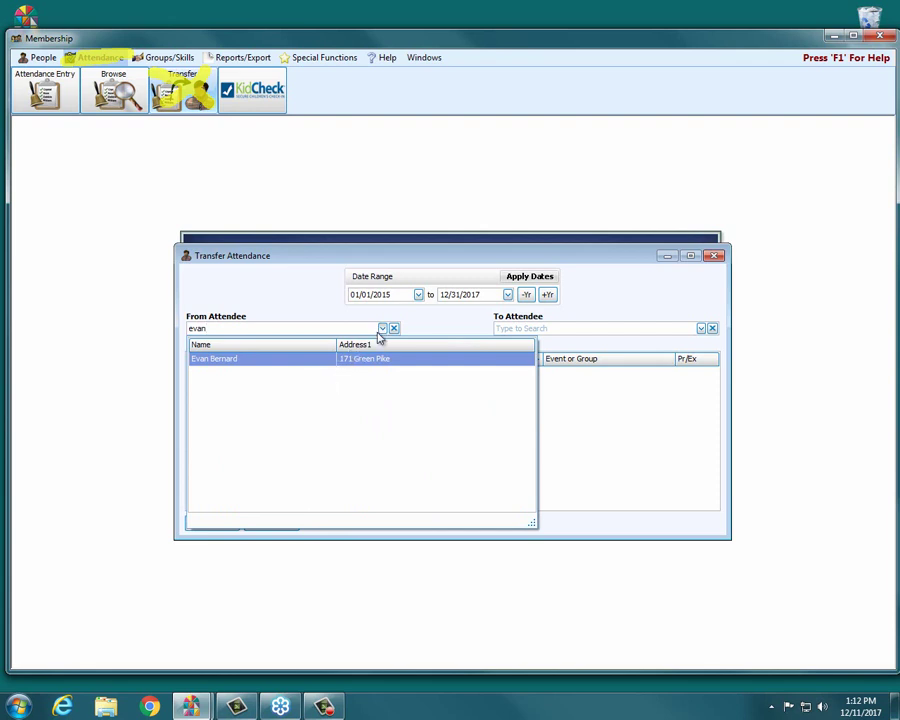
left_click(393, 329)
left_click(382, 329)
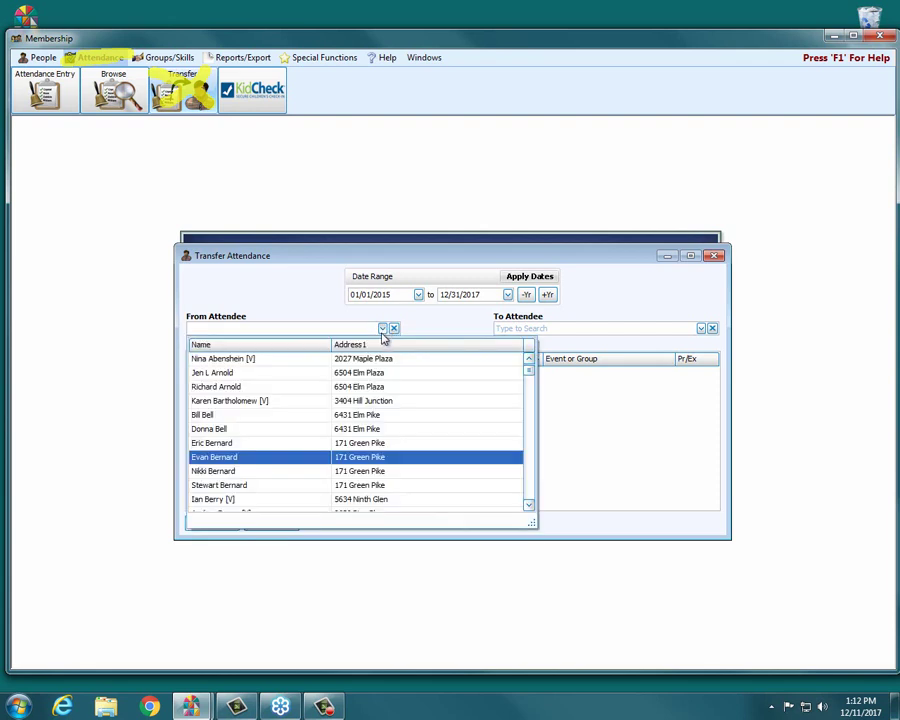
left_click(216, 458)
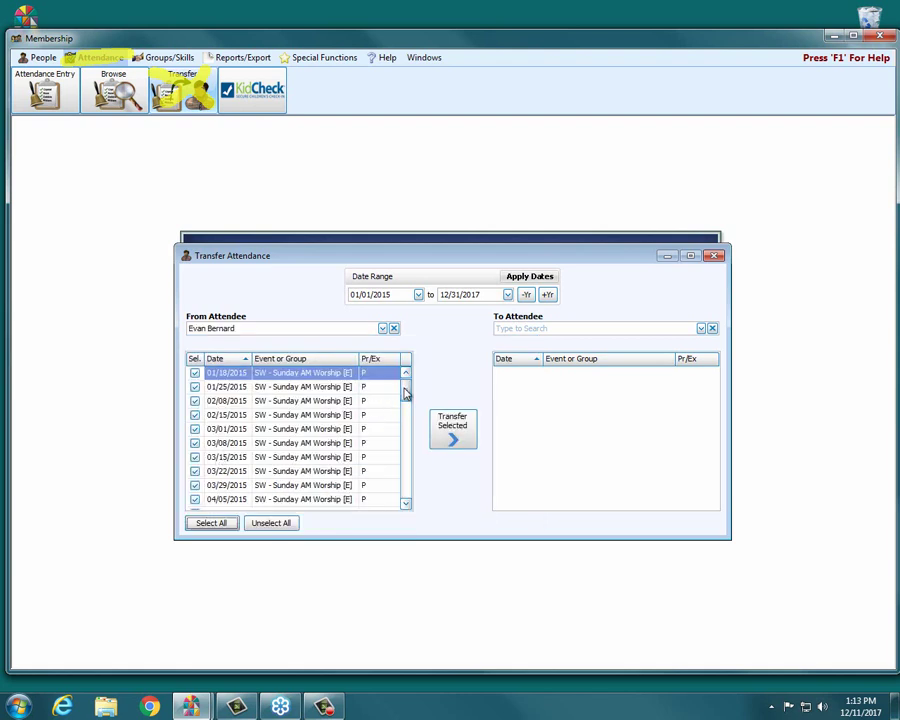
mouse_move(404, 392)
left_mouse_down()
mouse_move(406, 497)
mouse_move(406, 385)
left_mouse_up()
left_click(394, 328)
left_click(382, 328)
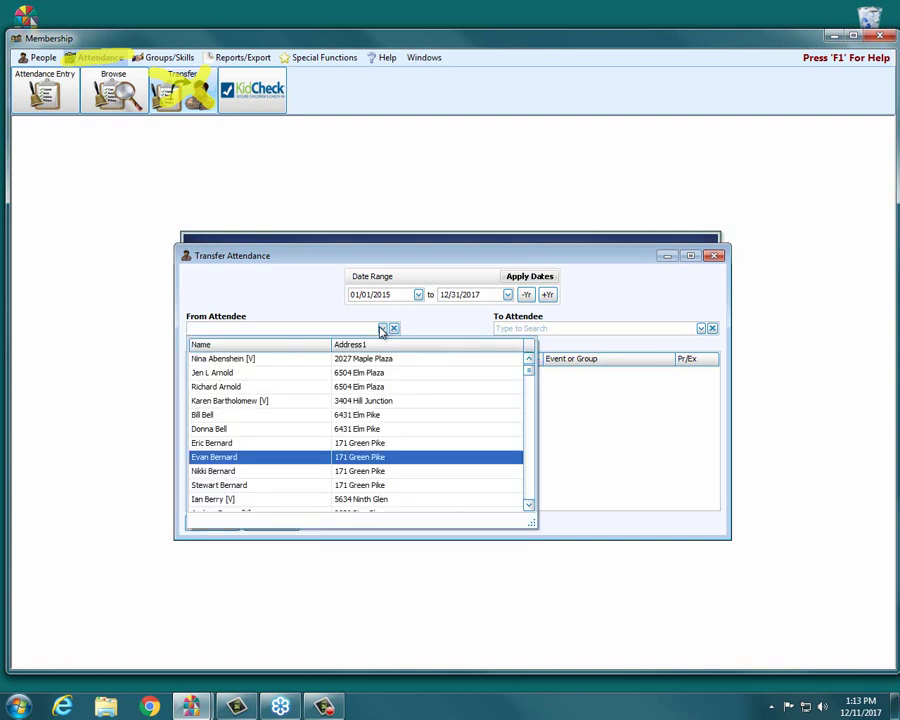
left_click(274, 459)
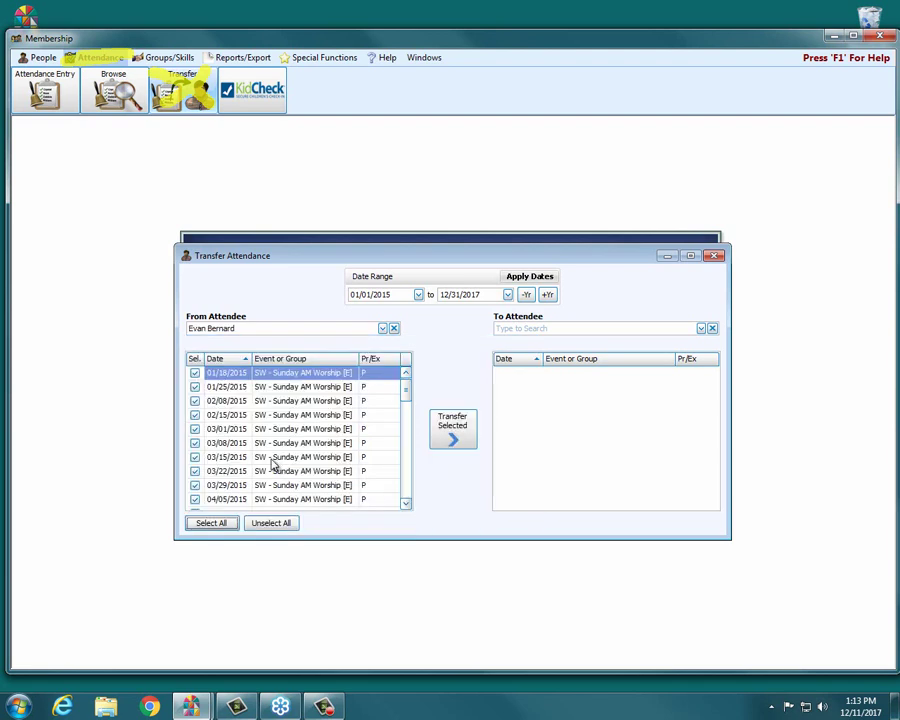
Choose the family member who should receive the attendance records as the To Attendee.
left_click(651, 331)
type("Eric")
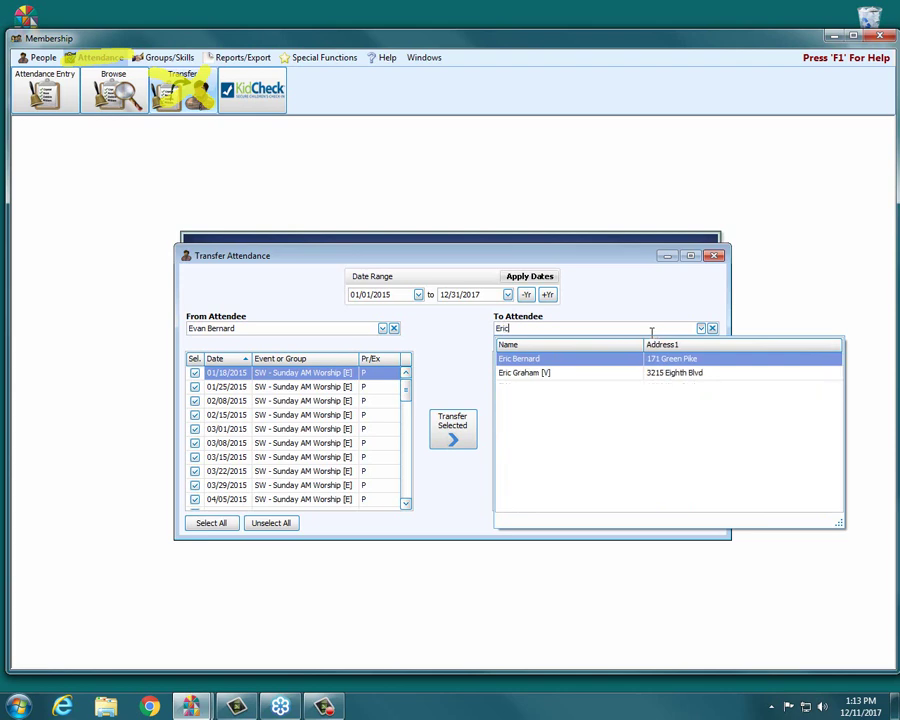
left_click(515, 362)
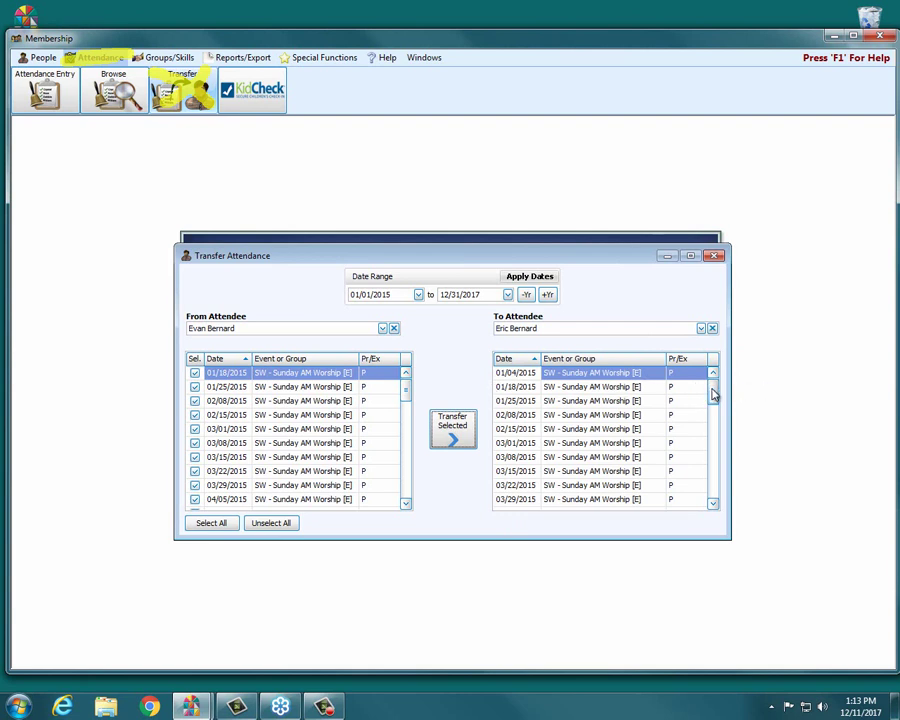
Transfer only the From Attendee's 2017 records, dated 01/01/2017 through 02/26/2017, to the To Attendee.
left_click_drag(711, 394, 716, 502)
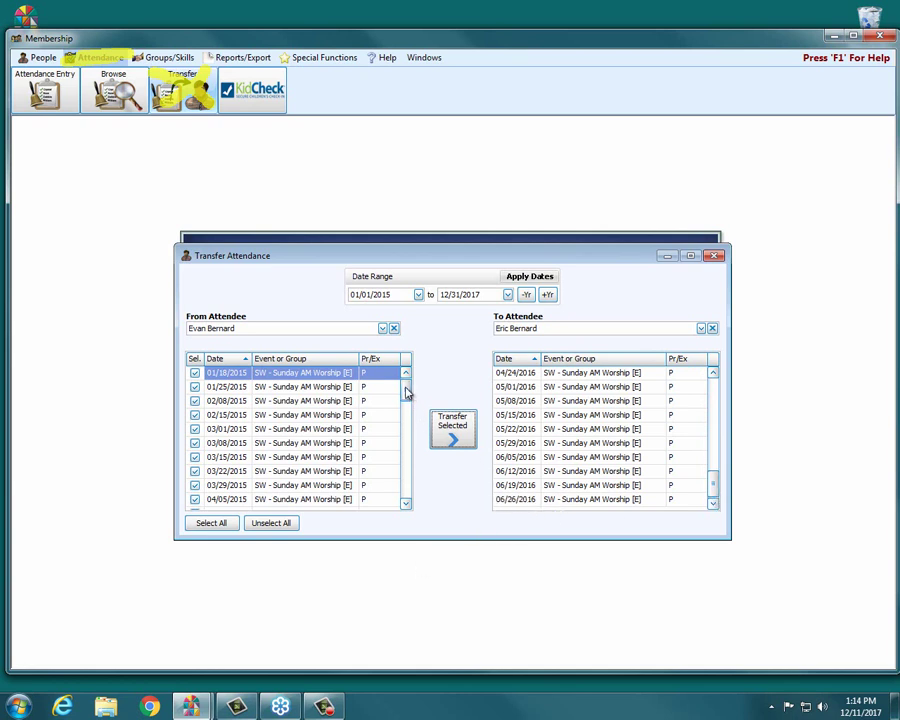
left_click_drag(404, 391, 400, 494)
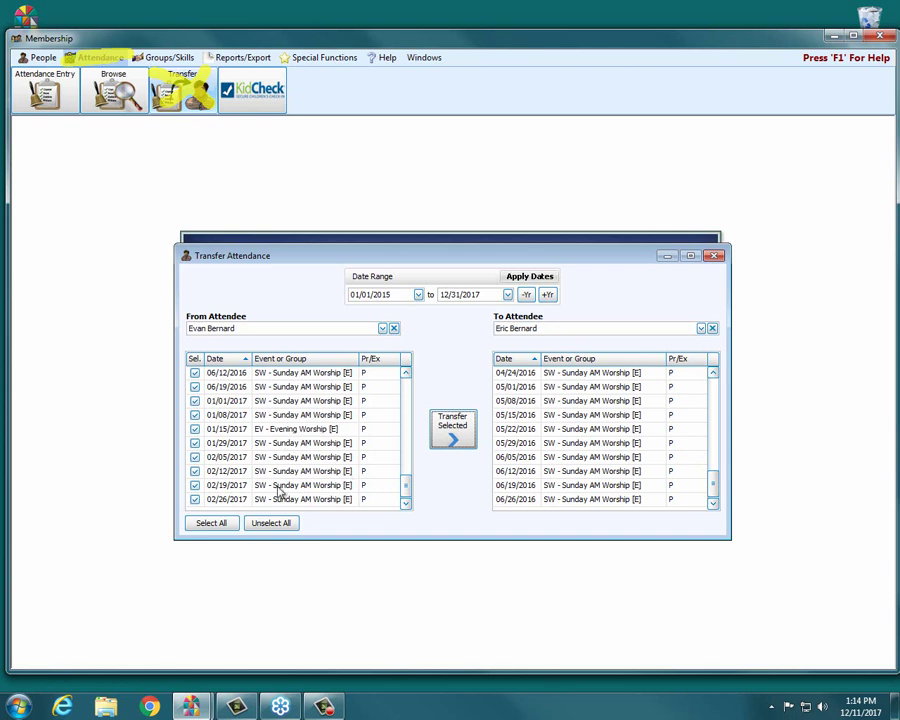
left_click(268, 524)
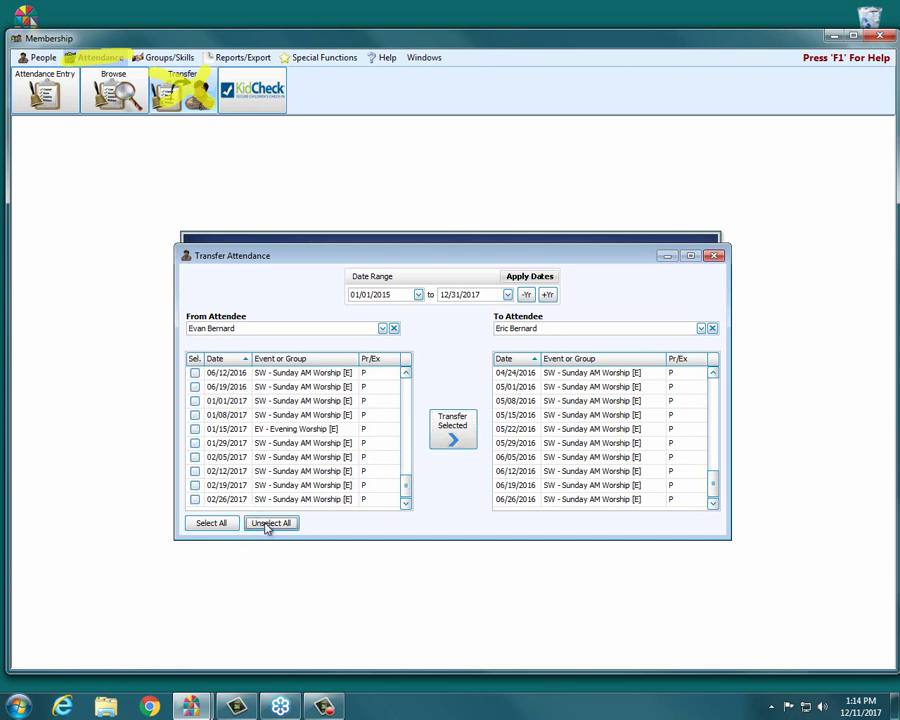
left_click(195, 401)
left_click(195, 415)
left_click(195, 429)
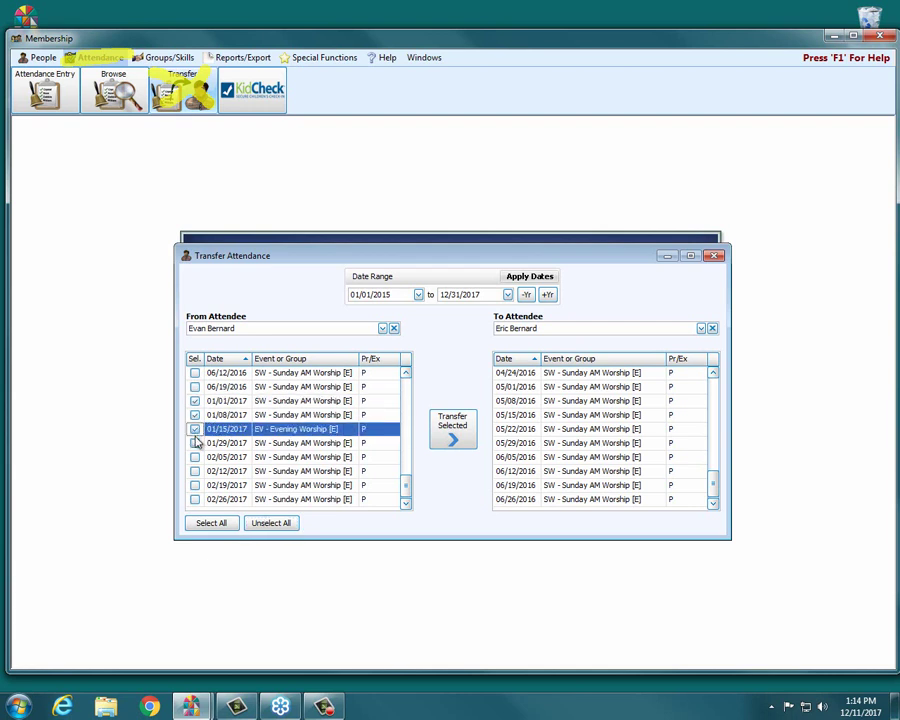
left_click(195, 443)
left_click(195, 457)
left_click(195, 471)
left_click(195, 485)
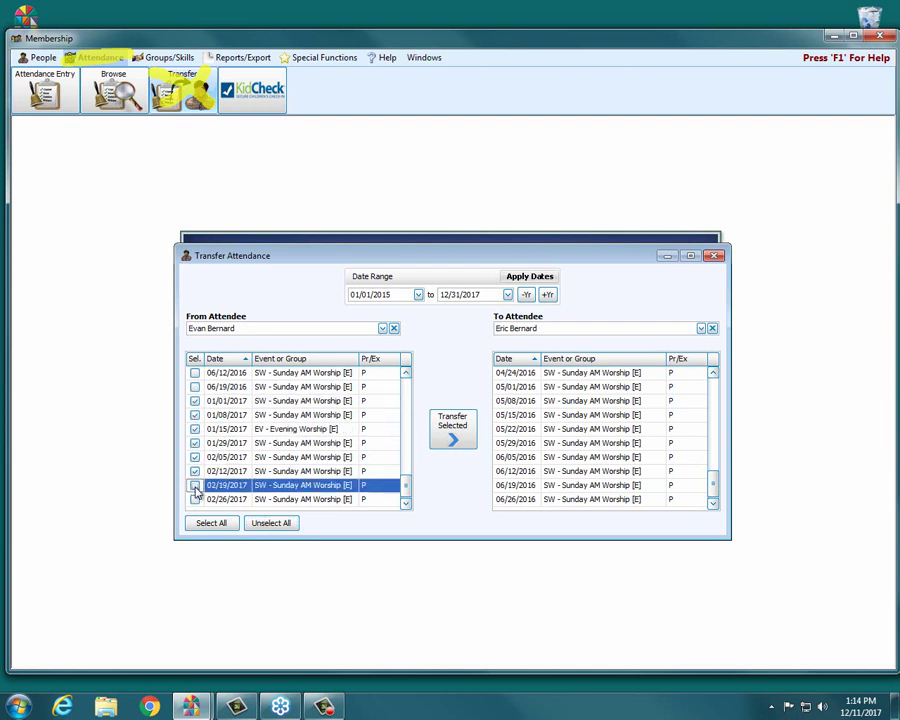
left_click(195, 499)
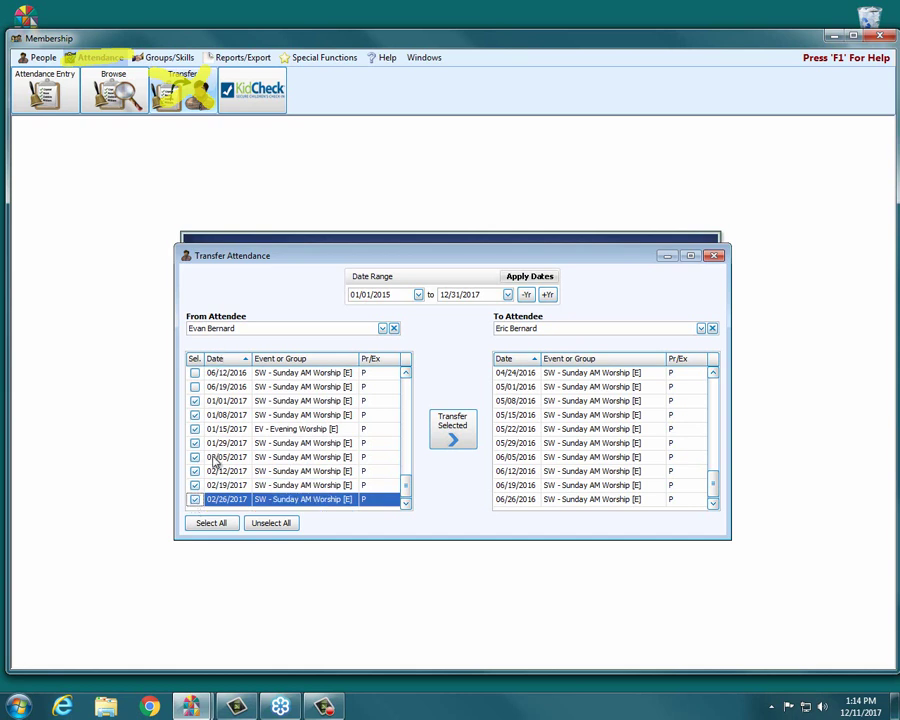
left_click(451, 430)
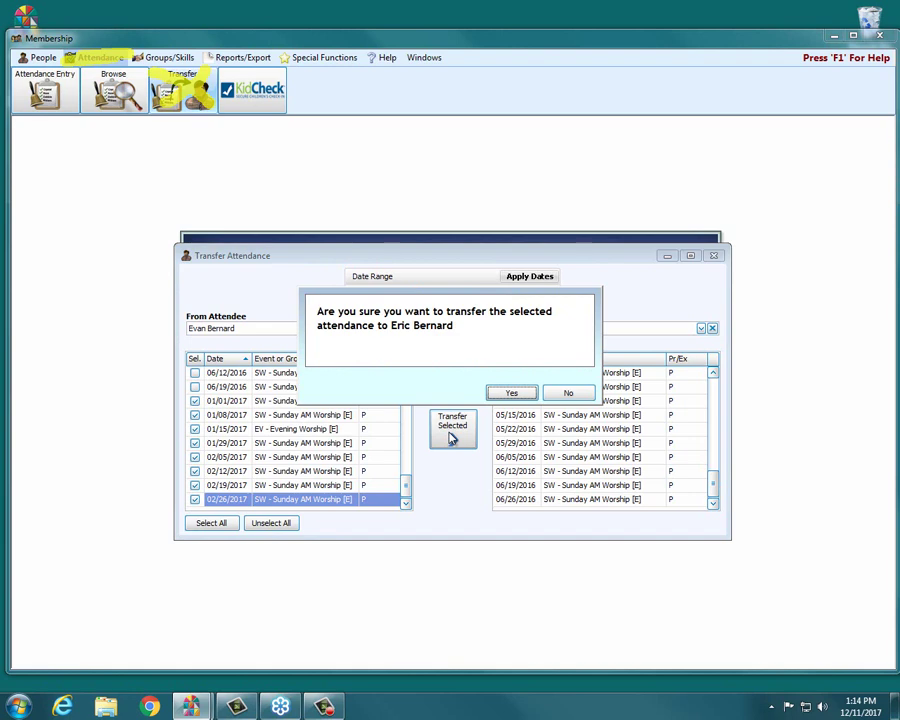
left_click(511, 394)
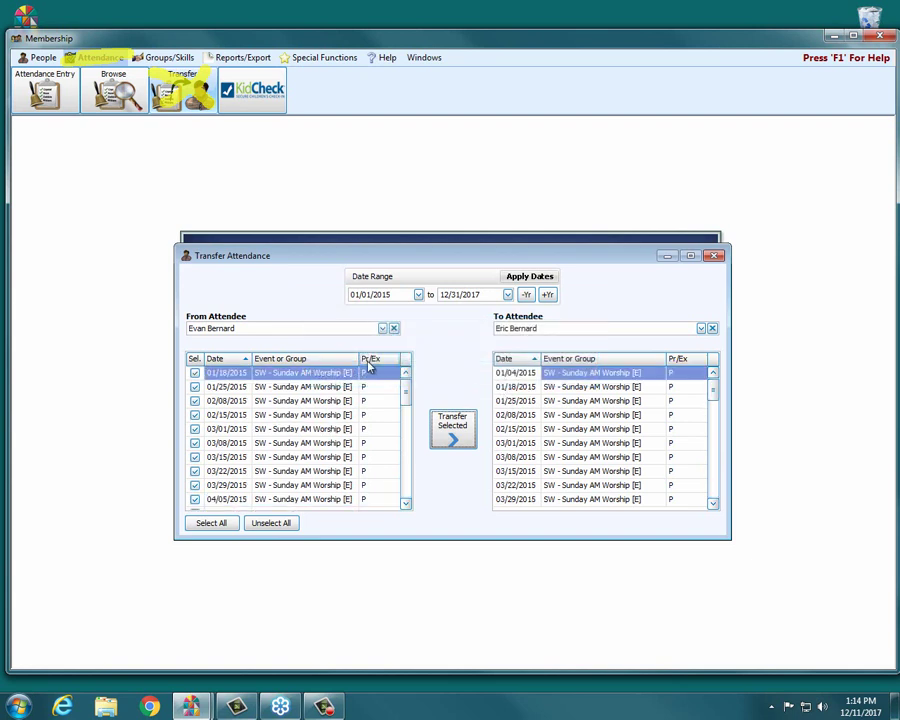
Check the most recent records in both attendees' lists and close Transfer Attendance.
left_click_drag(406, 393, 405, 502)
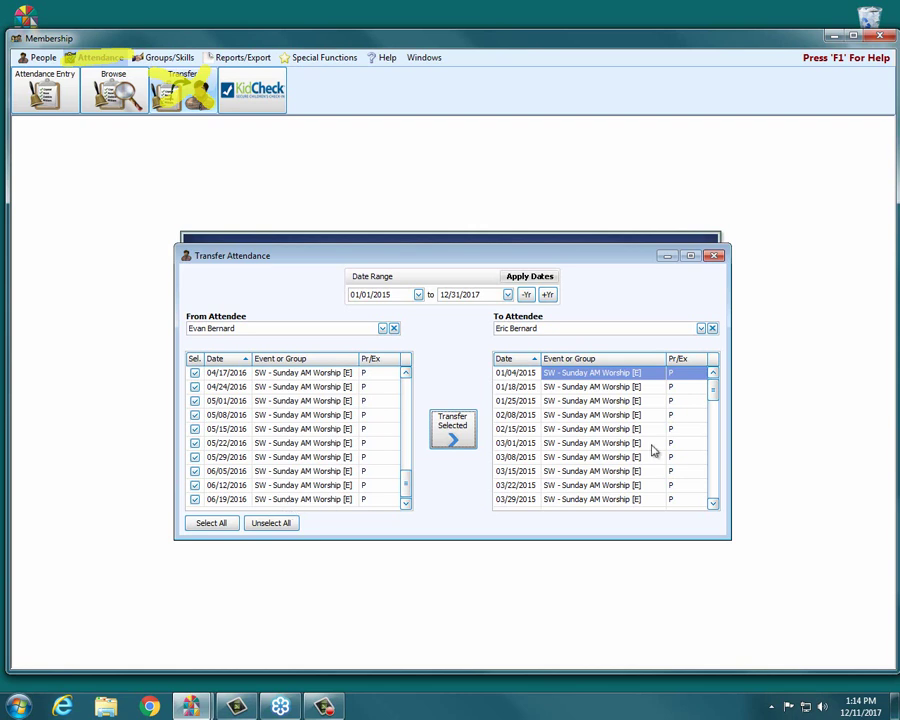
left_click_drag(712, 391, 707, 502)
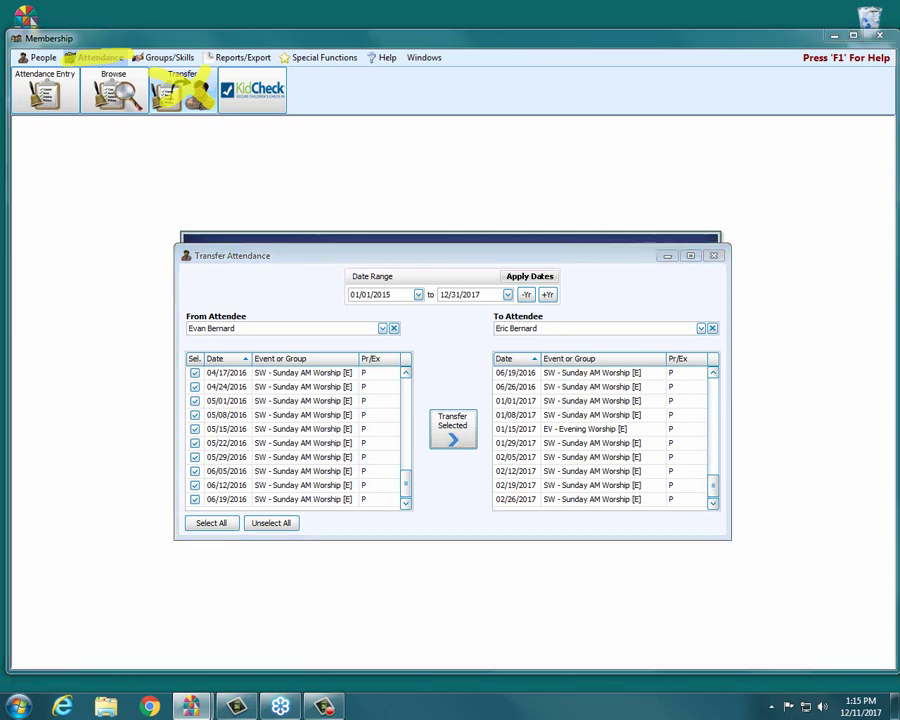
mouse_move(495, 406)
left_mouse_down()
mouse_move(520, 408)
mouse_move(520, 438)
mouse_move(560, 496)
mouse_move(545, 440)
mouse_move(528, 475)
mouse_move(538, 452)
left_mouse_up()
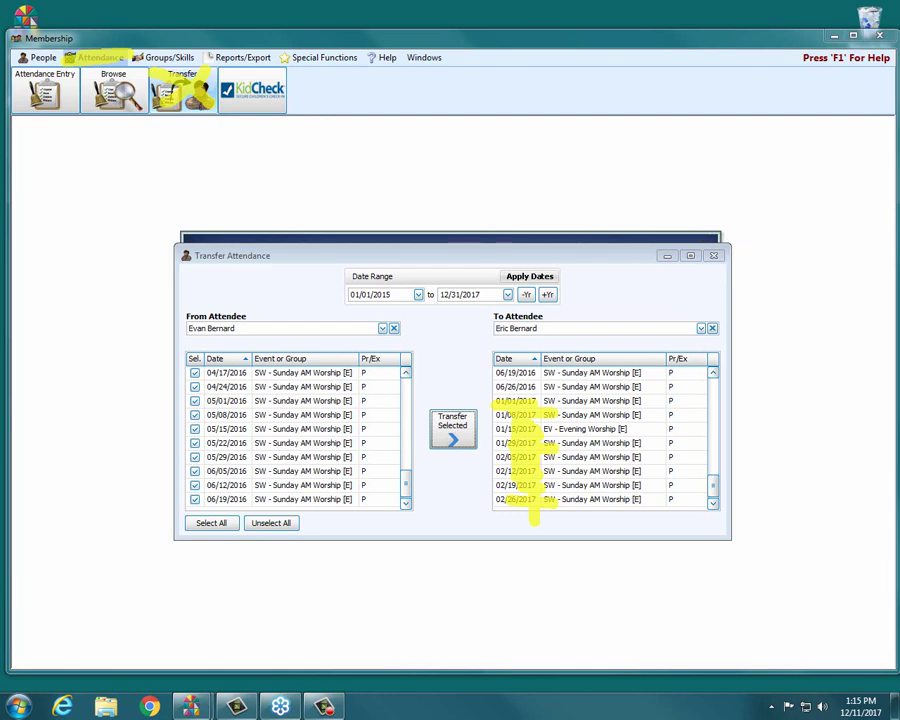
left_click(713, 255)
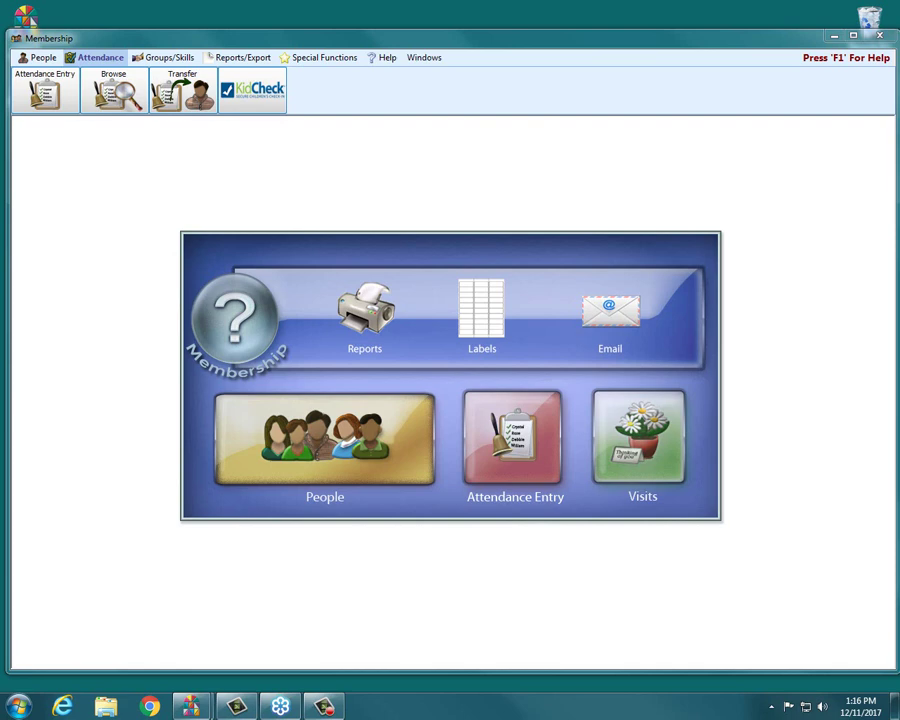
Print an Attendance Worksheet for the 1st & 2nd Grades SS class with blank lines at the end.
left_click(236, 58)
left_click(326, 100)
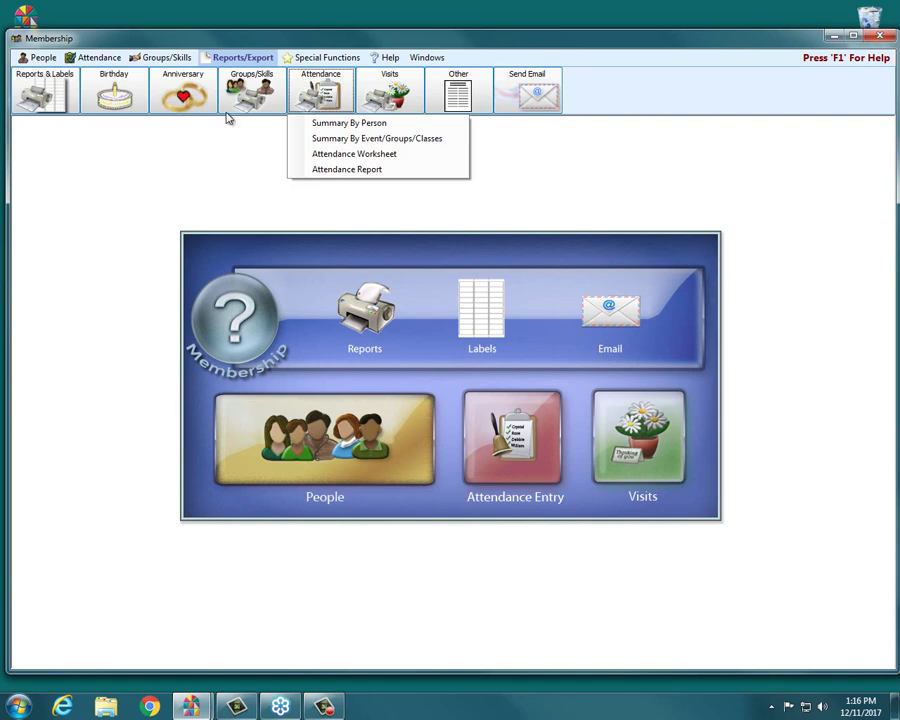
left_click(355, 155)
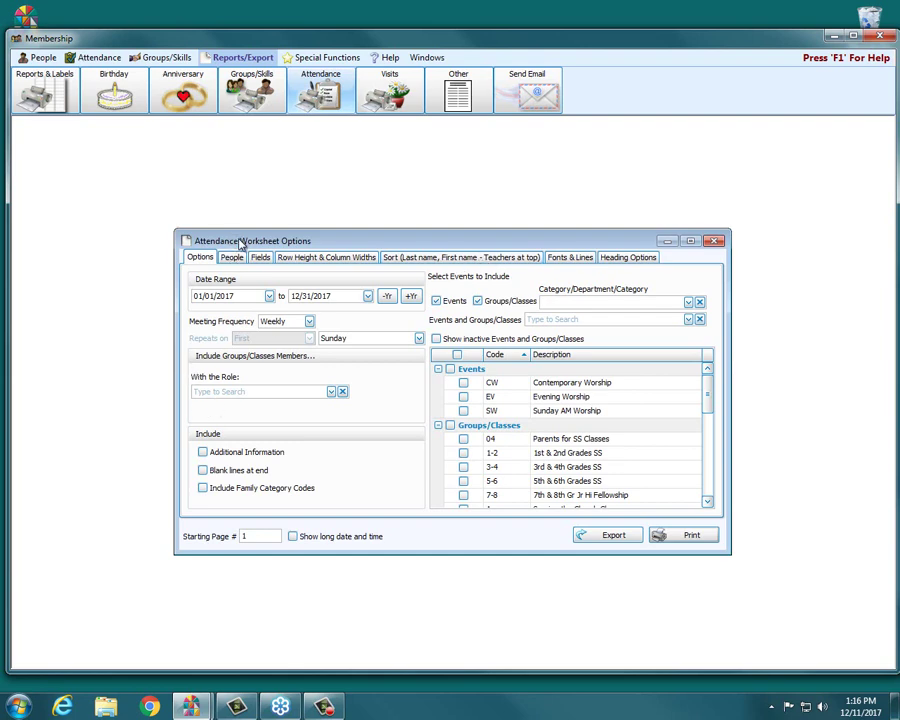
left_click_drag(241, 242, 242, 233)
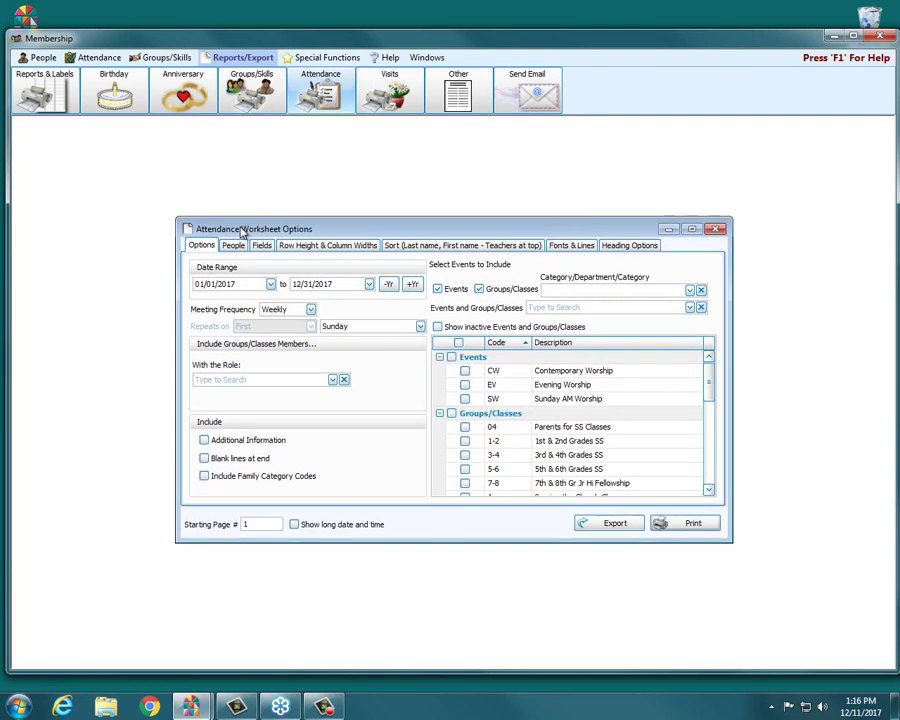
left_click(205, 459)
left_click(466, 442)
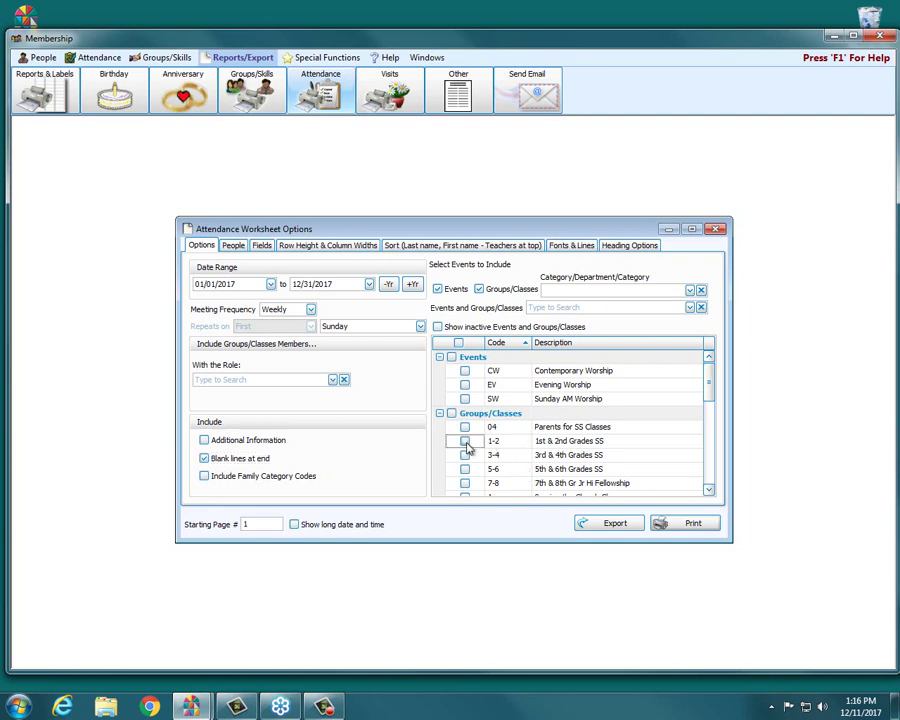
left_click(666, 523)
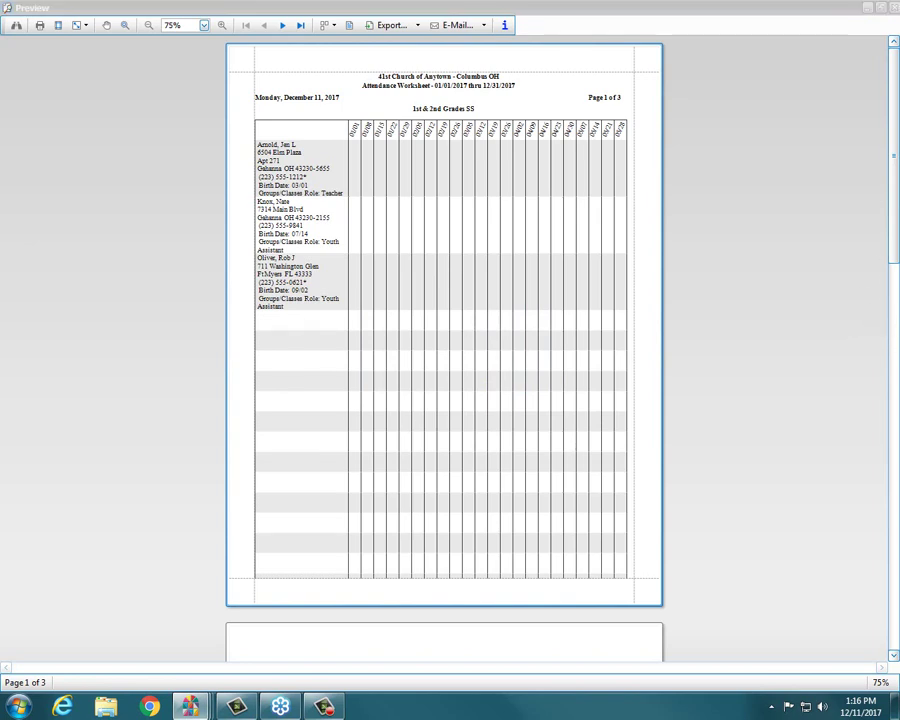
Examine the blank rows in the worksheet preview, and close the preview and the Attendance Worksheet options.
mouse_move(285, 314)
left_mouse_down()
mouse_move(358, 436)
mouse_move(325, 518)
mouse_move(300, 318)
mouse_move(584, 480)
mouse_move(262, 532)
mouse_move(262, 515)
left_mouse_up()
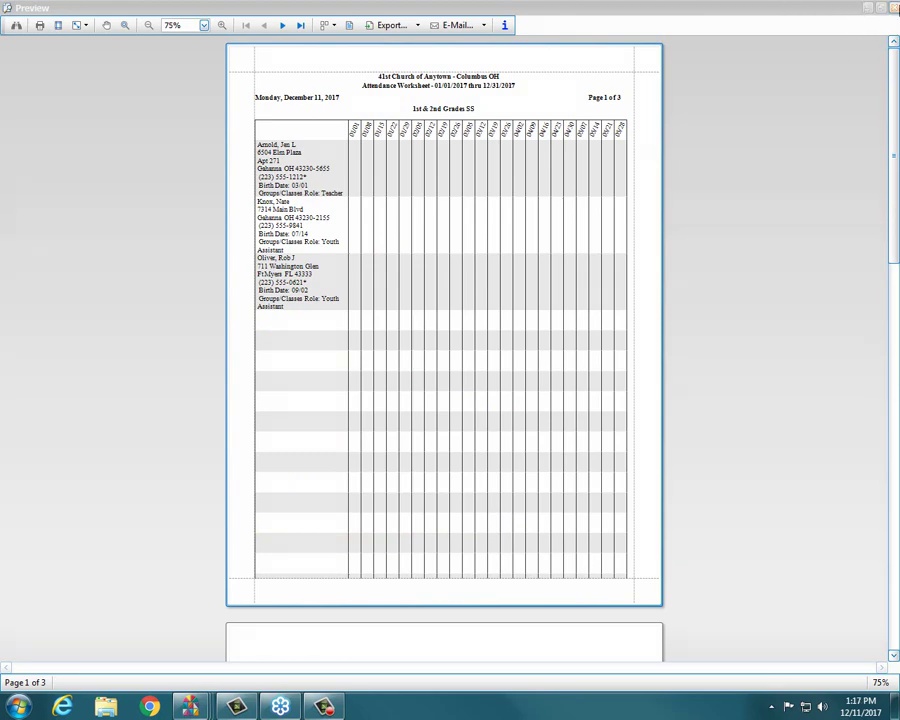
left_click(893, 8)
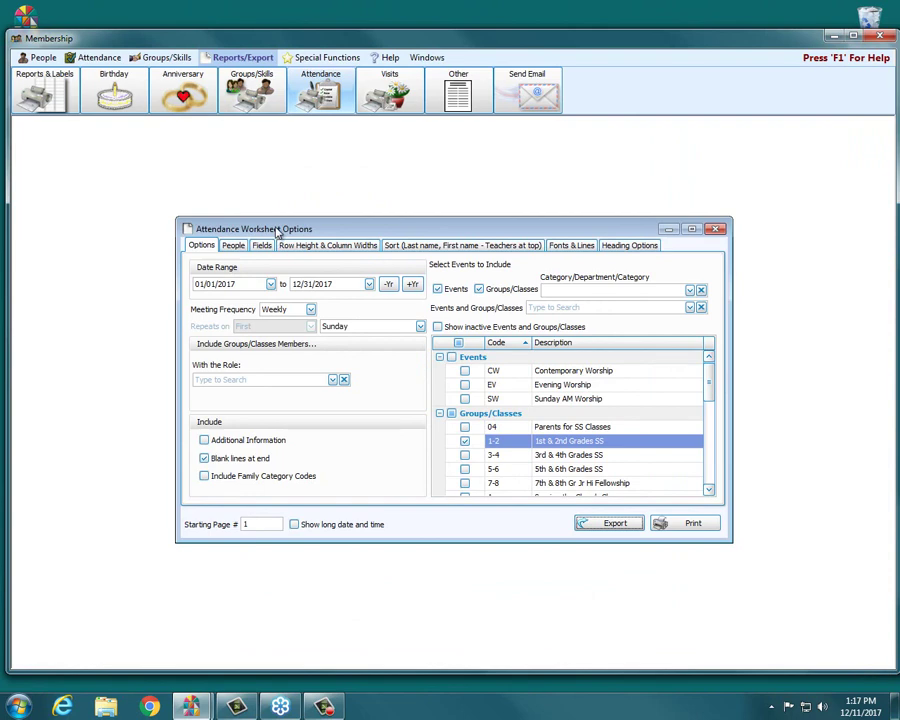
left_click_drag(278, 232, 272, 234)
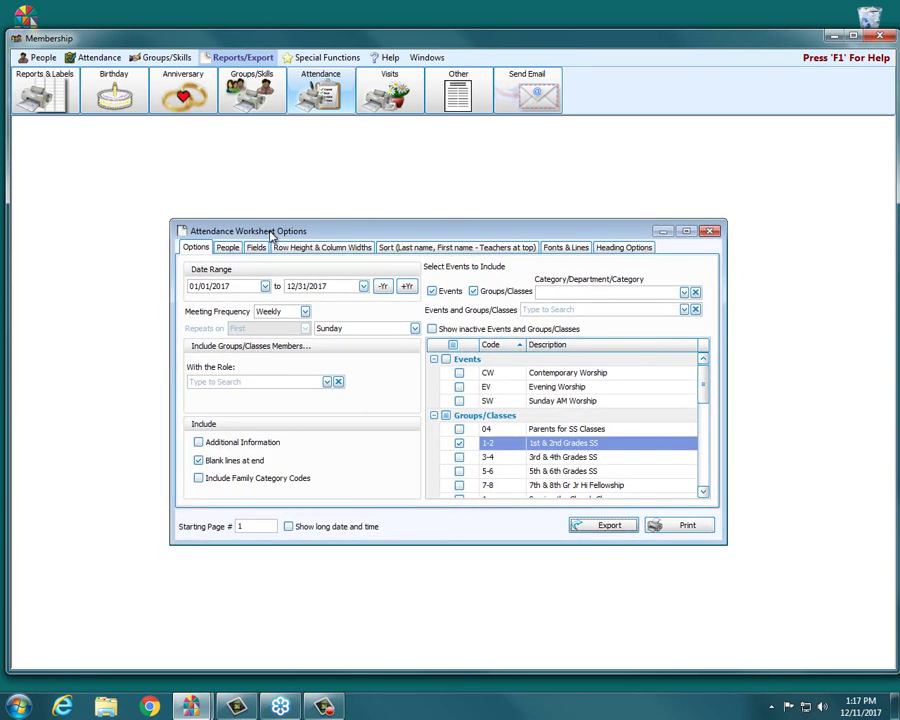
left_click(711, 233)
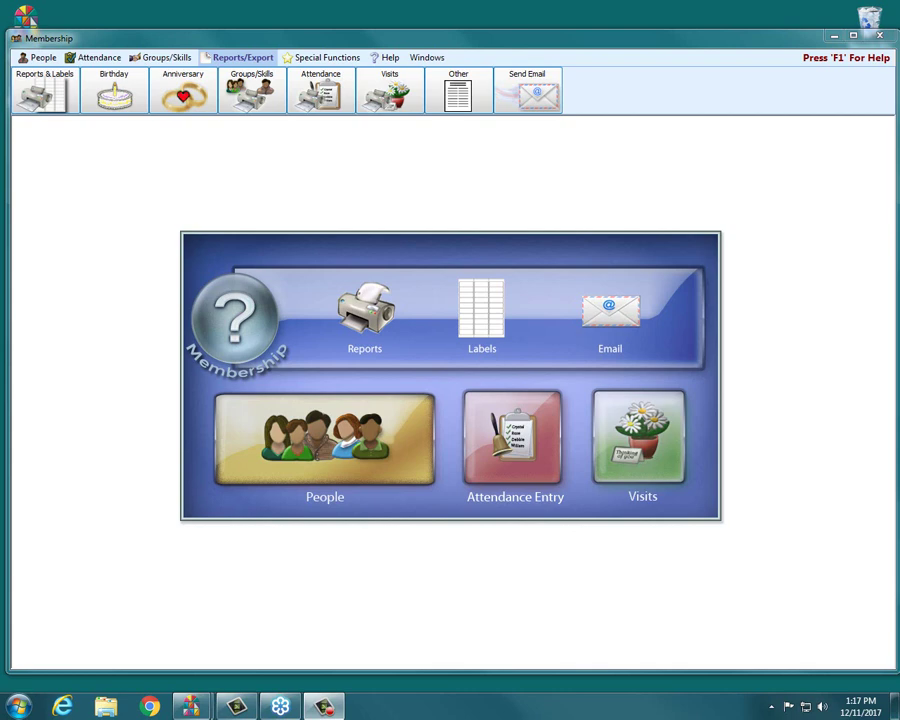
In the Membership People records, append "DNU ***" to the displayed visitor's last name, save without a Directory/Report Order value, and close the record.
left_click(300, 60)
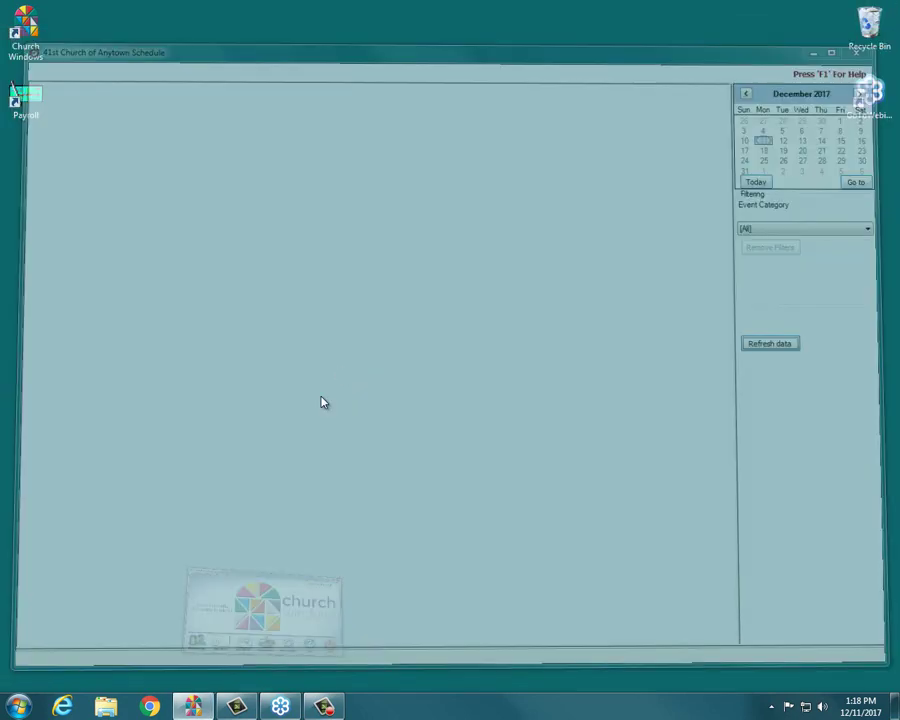
left_click(218, 474)
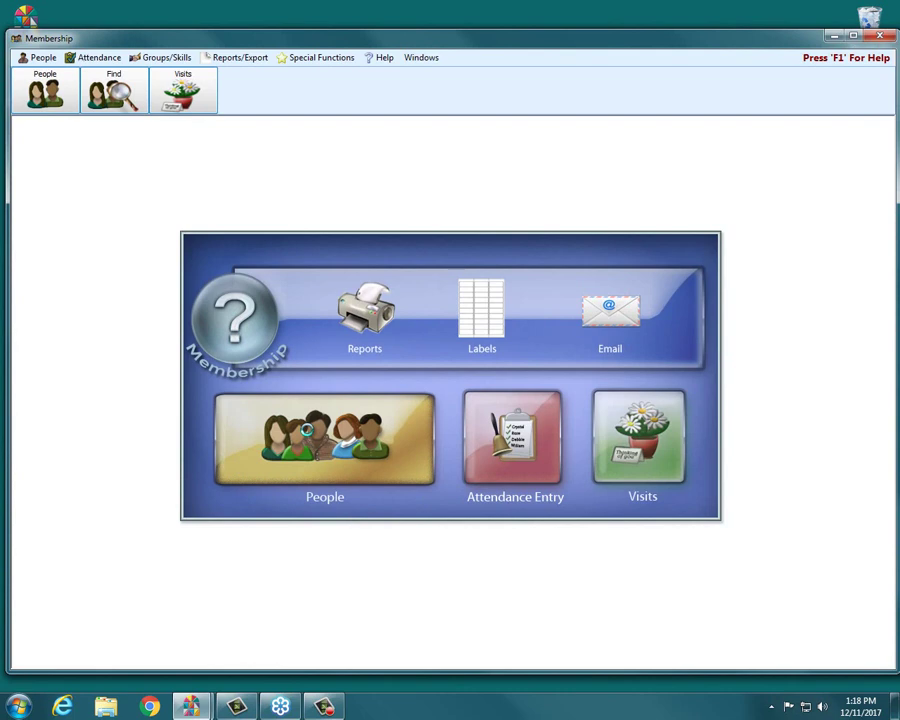
left_click(309, 435)
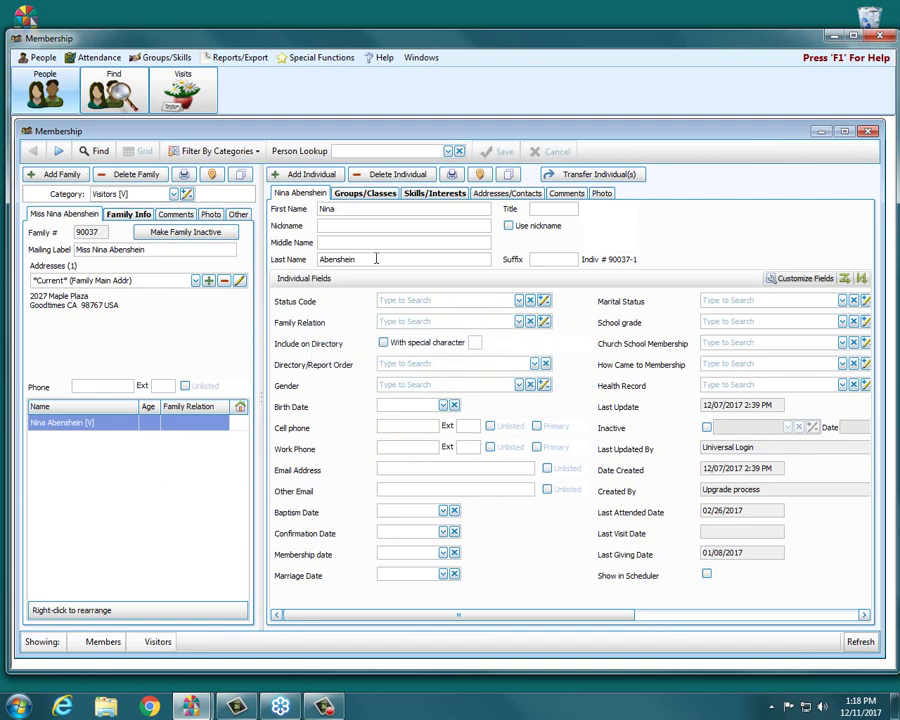
left_click(376, 259)
type("D")
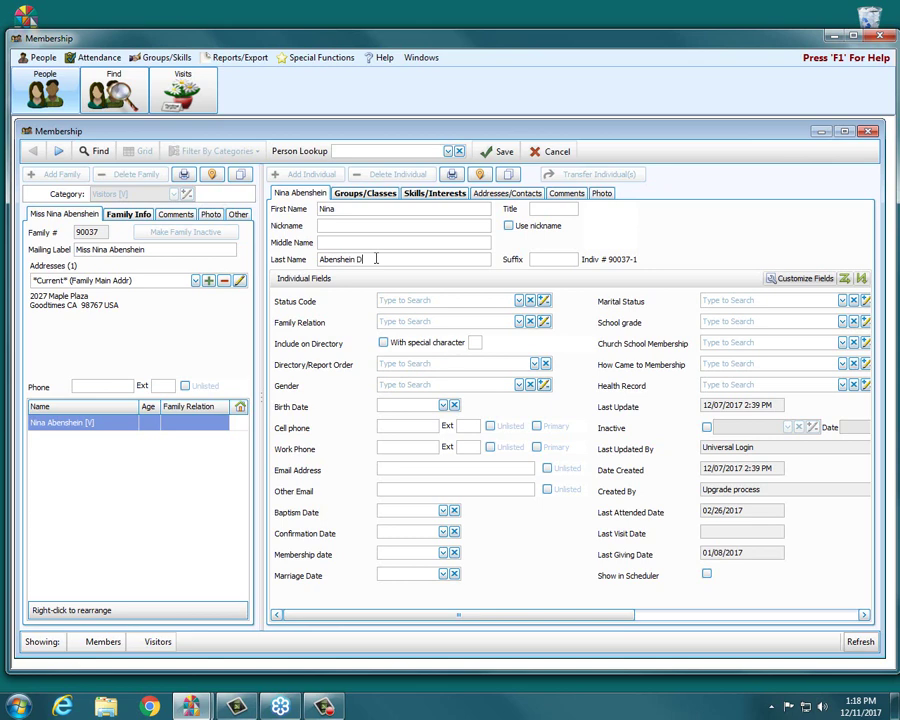
type("NU ***")
left_click(489, 155)
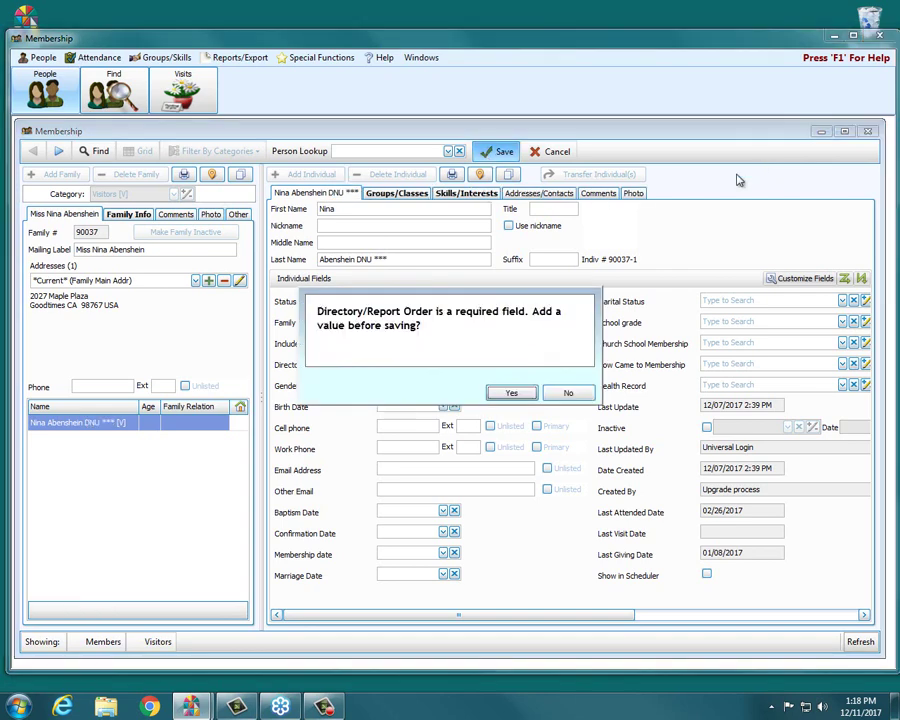
left_click(565, 392)
left_click(869, 131)
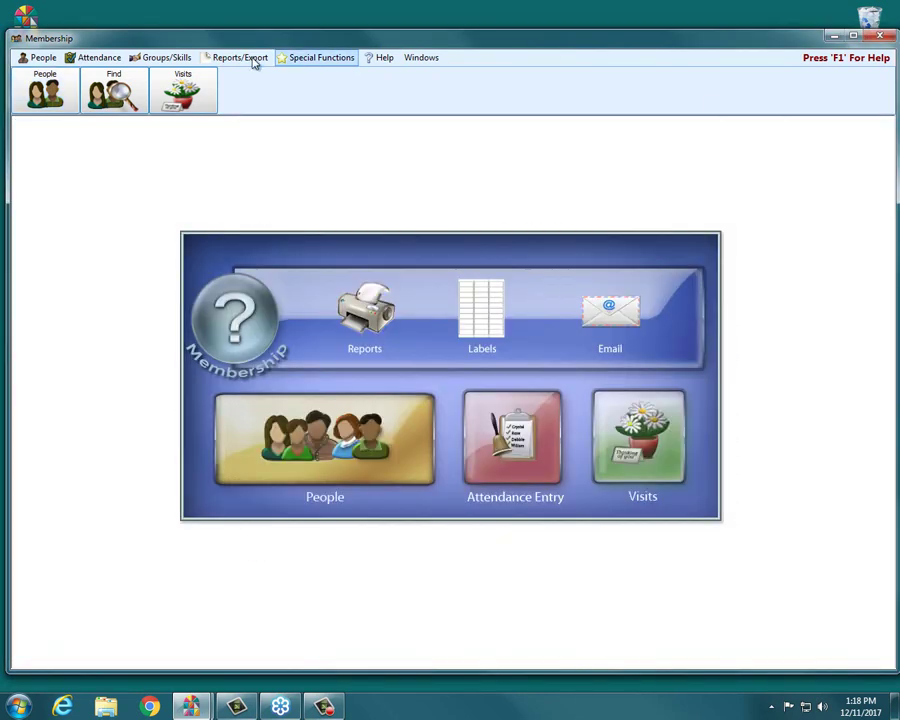
In Transfer Attendance, choose the visitor marked "DNU ***" as From Attendee, examine the marking and the To Attendee choices, and close without transferring.
left_click(95, 60)
left_click(170, 93)
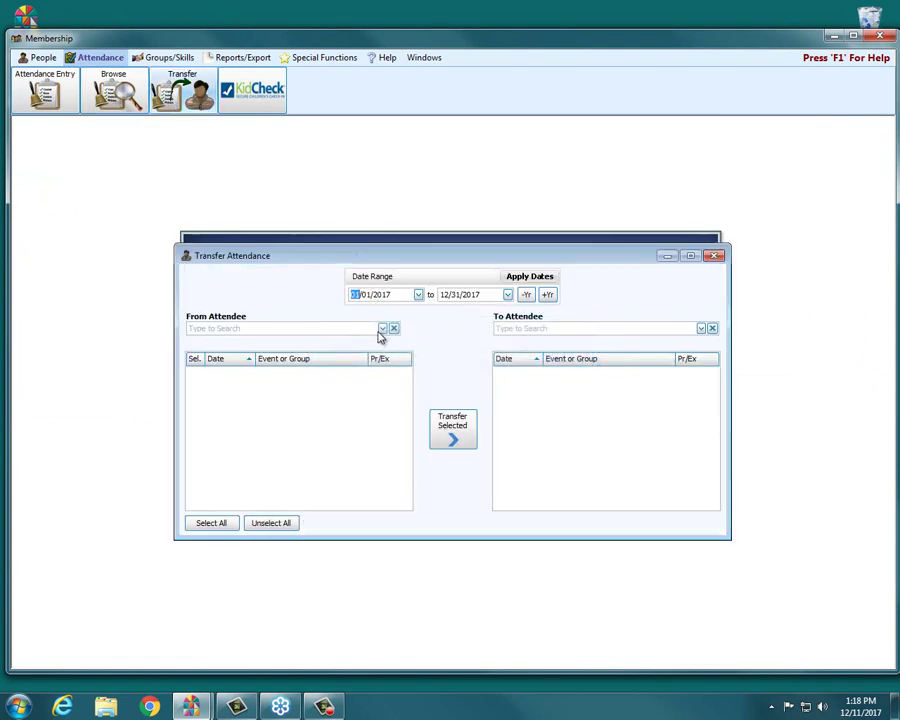
left_click(383, 329)
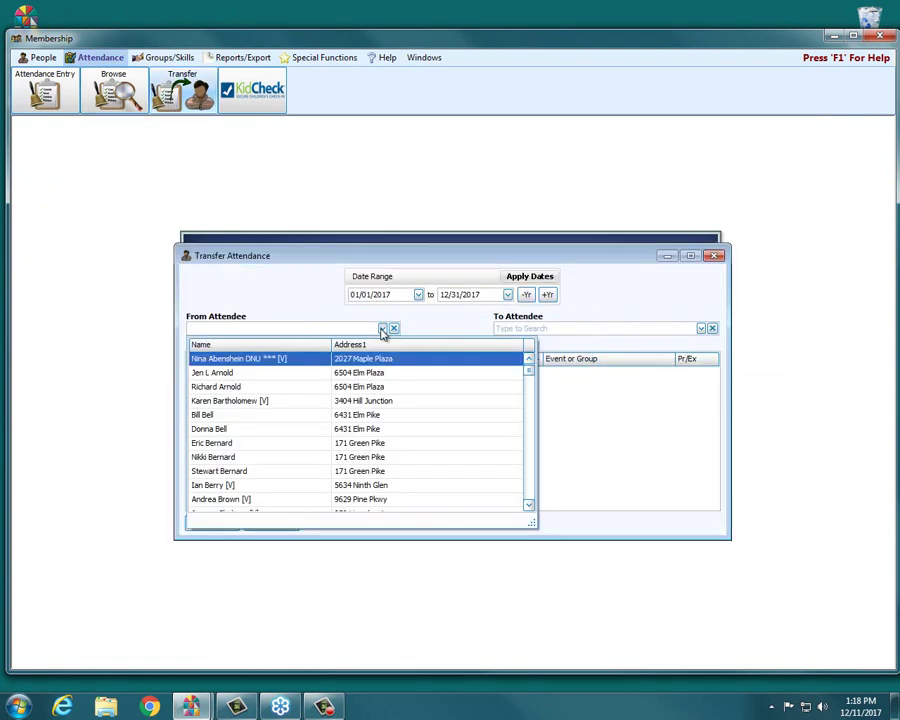
left_click(271, 362)
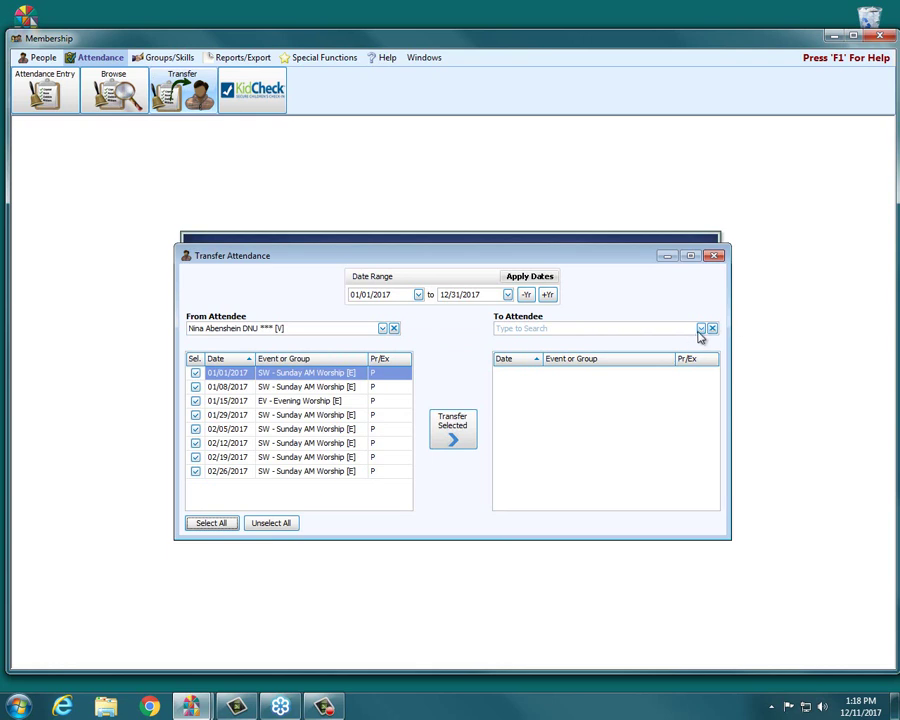
left_click(701, 330)
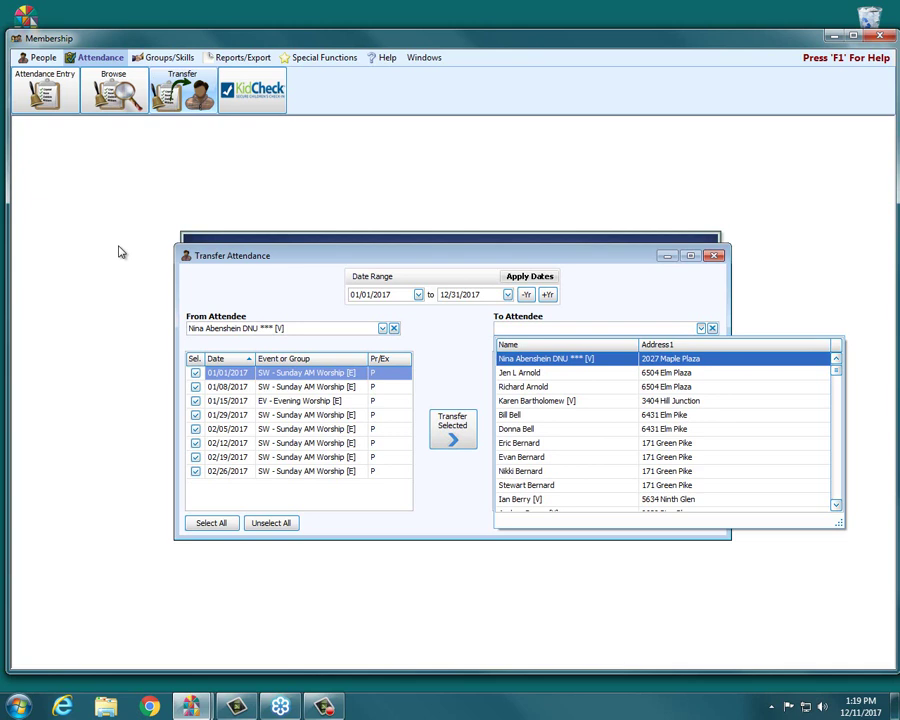
left_click(304, 328)
left_click_drag(304, 328, 242, 328)
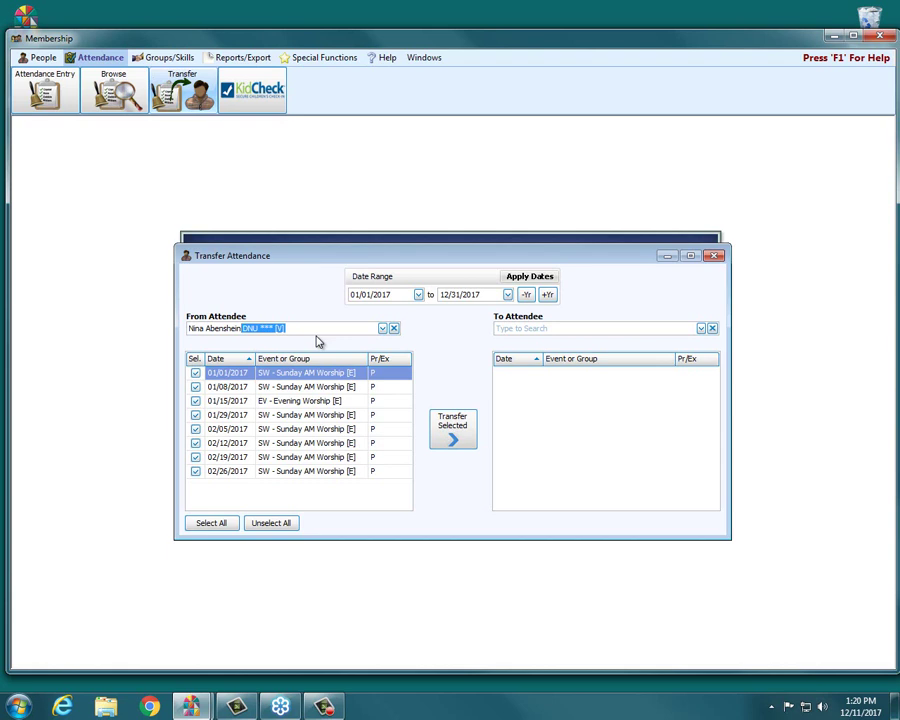
left_click(714, 256)
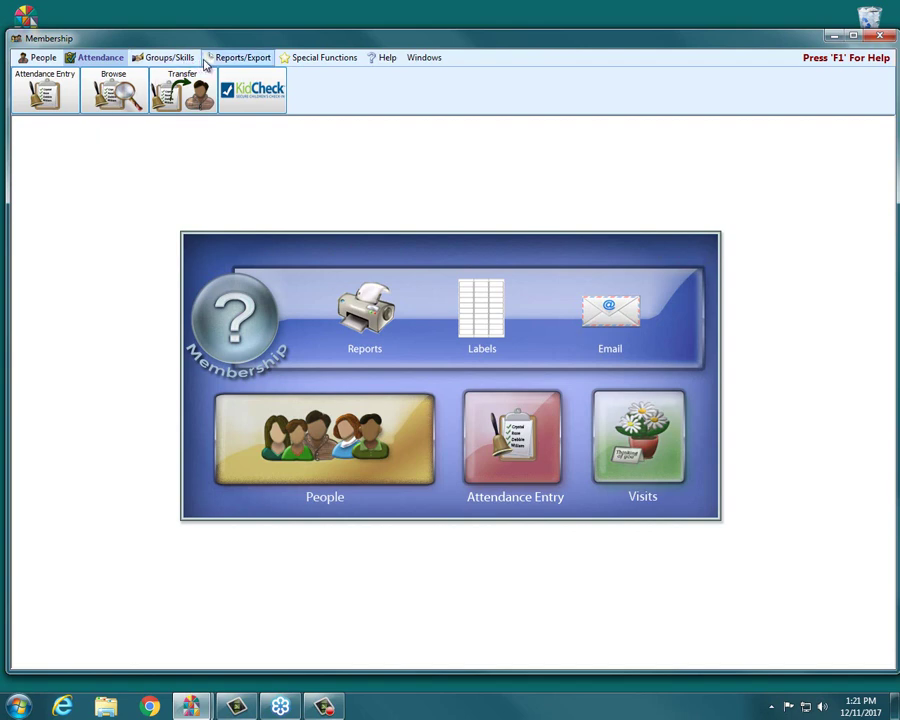
Open the group assignments for the 1-2 - 1st & 2nd Grades SS class and enlarge the window to review its member list.
left_click(240, 58)
left_click(172, 58)
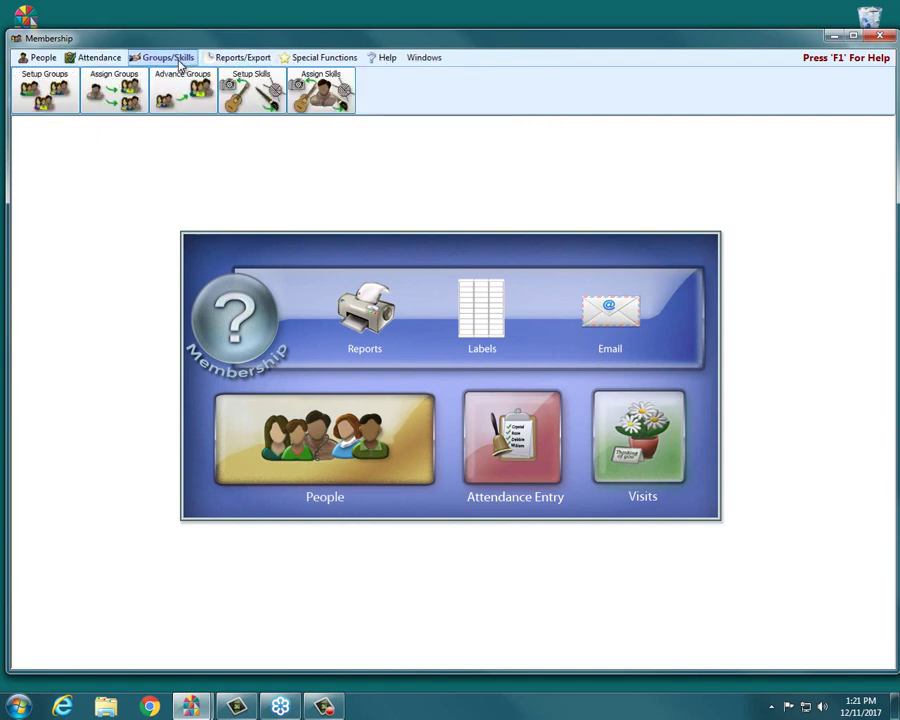
left_click(106, 98)
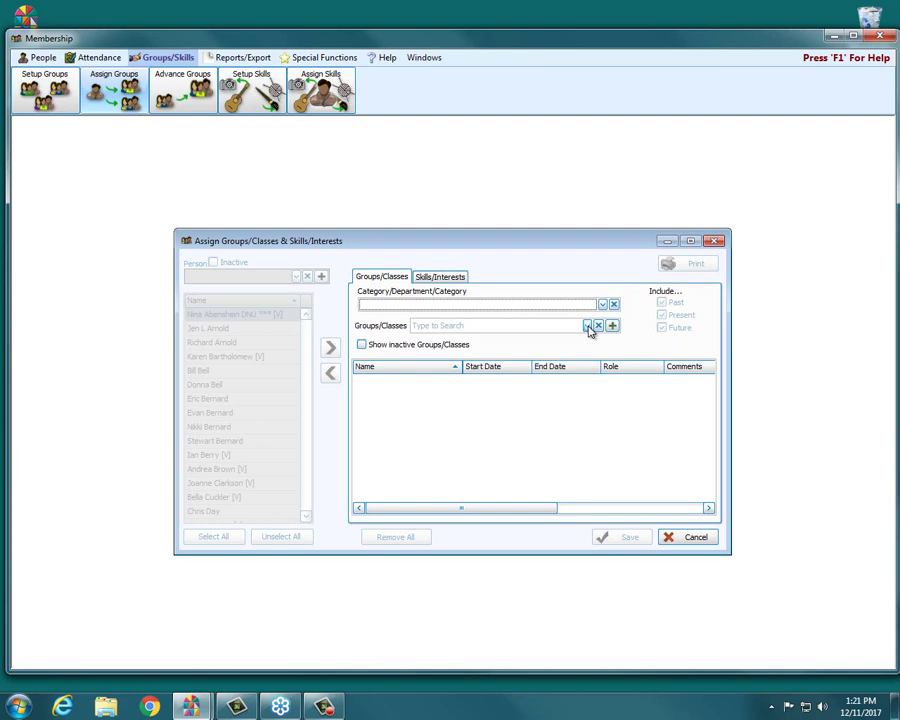
left_click(588, 327)
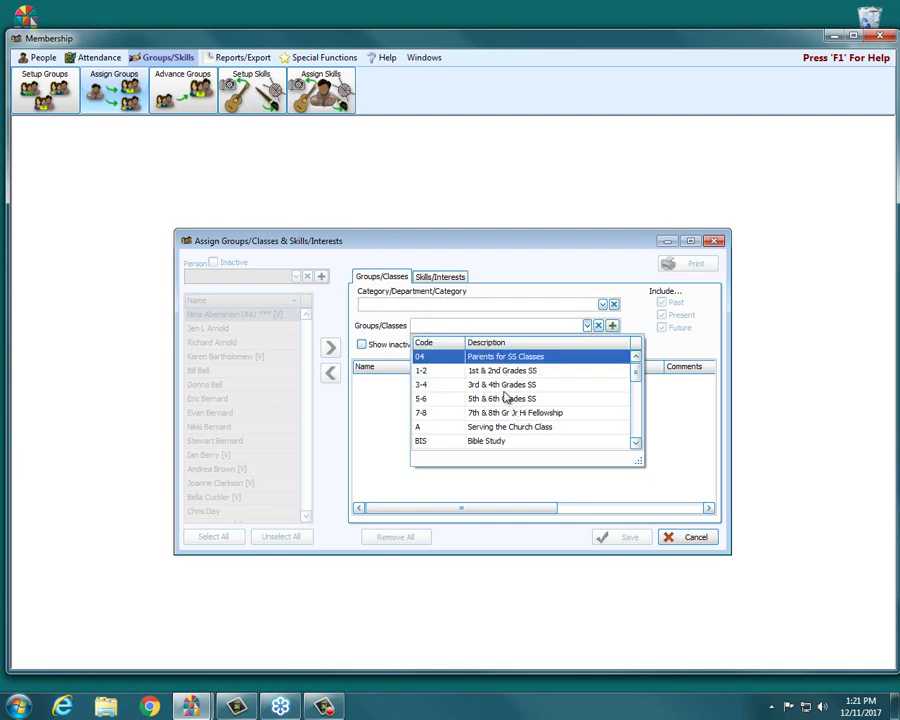
left_click(502, 371)
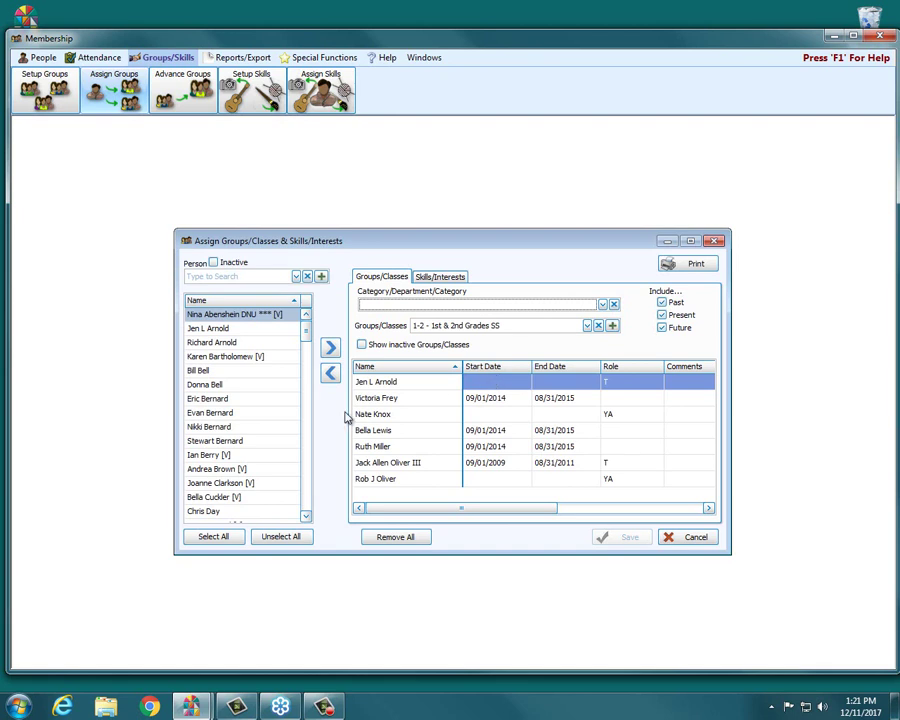
left_click_drag(575, 554, 562, 643)
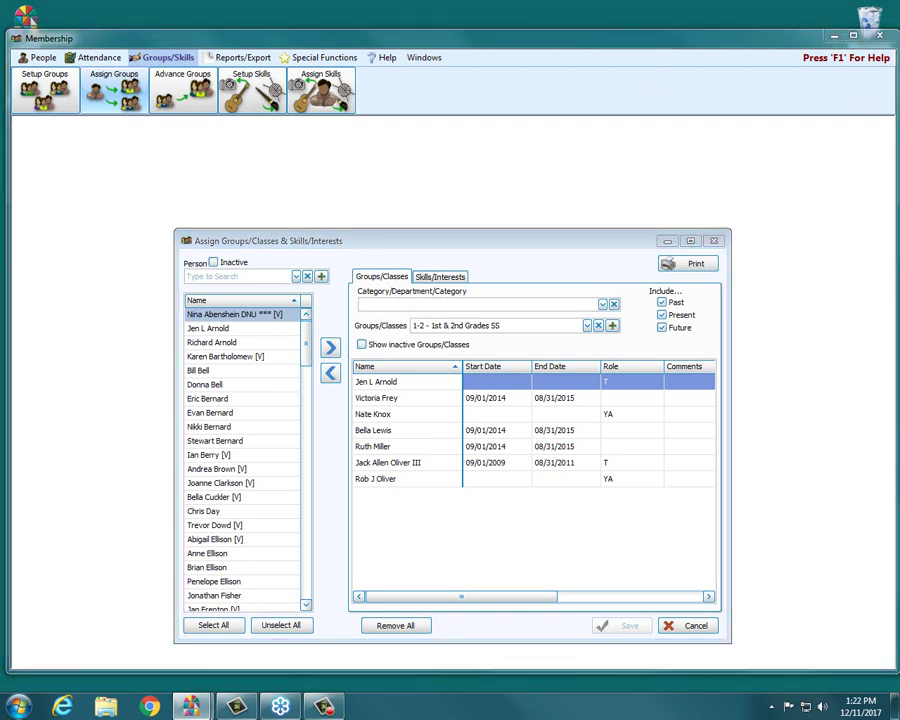
left_click(500, 382)
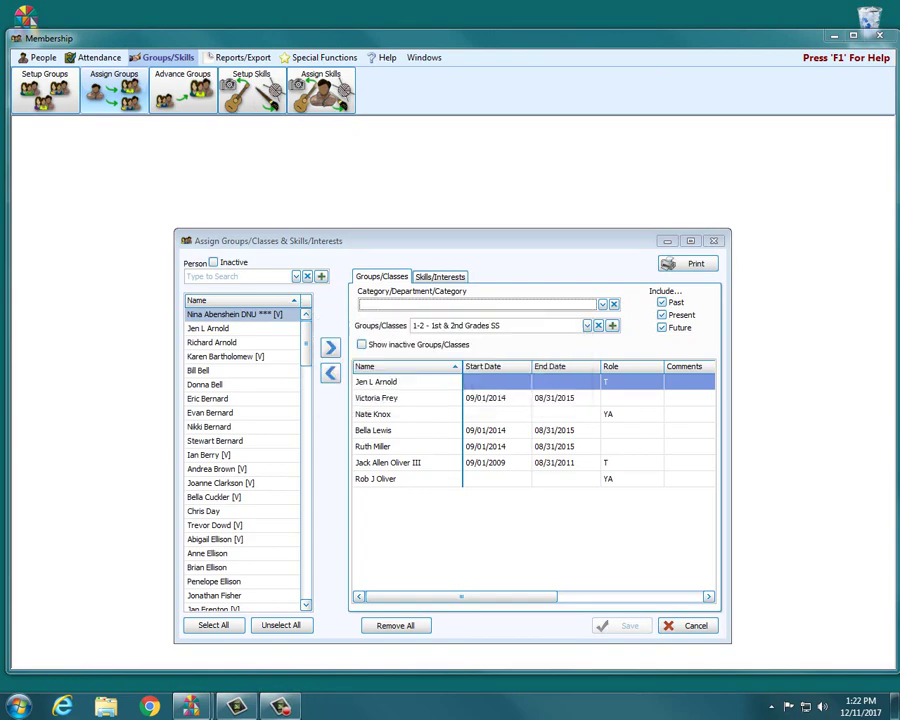